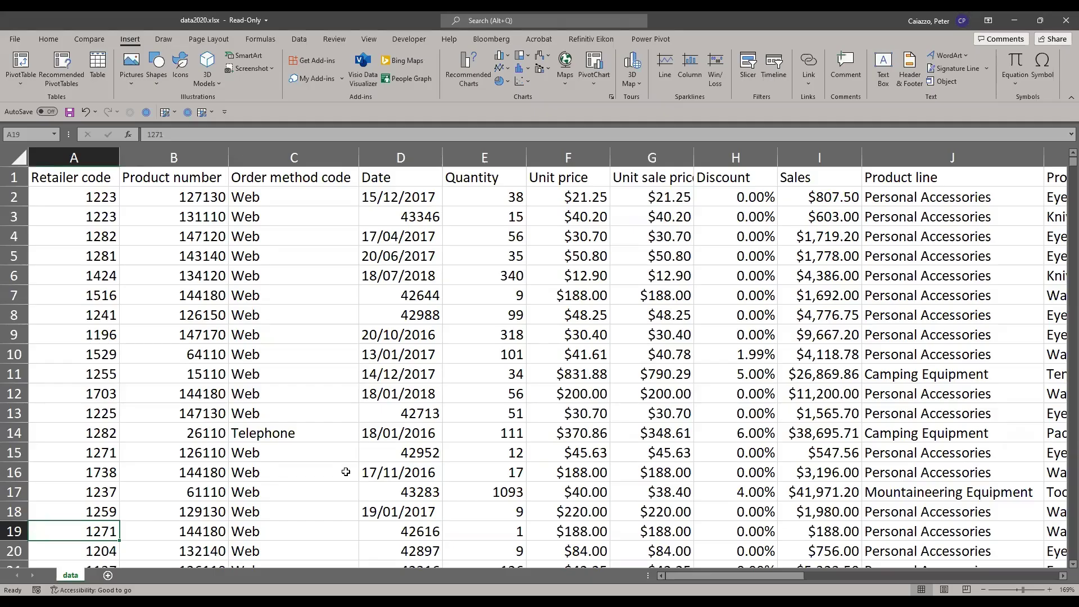
- Insert a PivotTable on a new worksheet from the full data range A1:Q2323 and add the Sales field as its summed value
{"action": "key", "text": "ctrl+Home"}
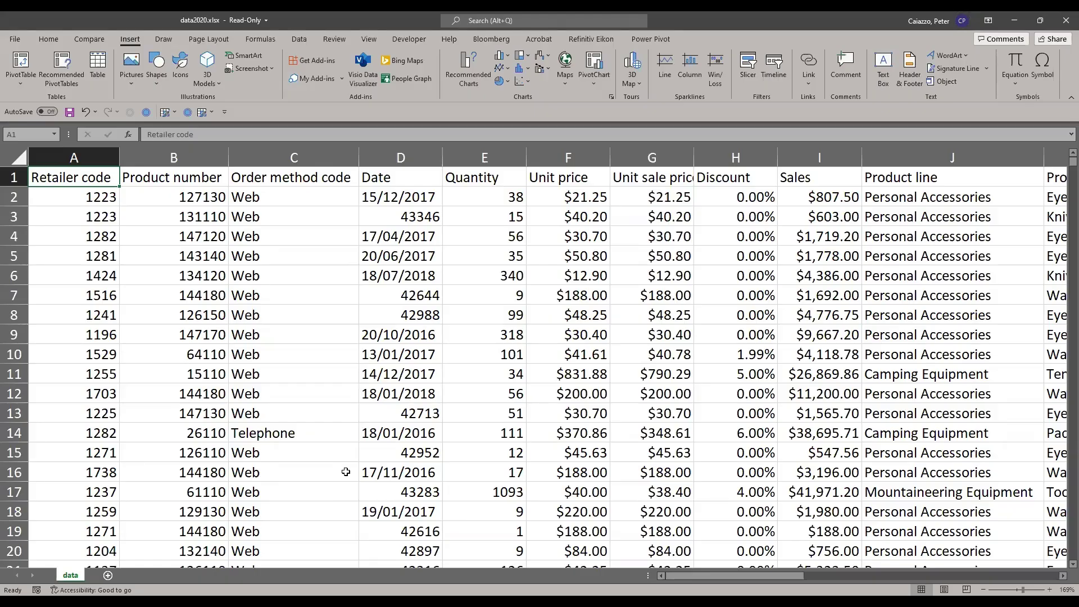
{"action": "key", "text": "ctrl+shift+Right"}
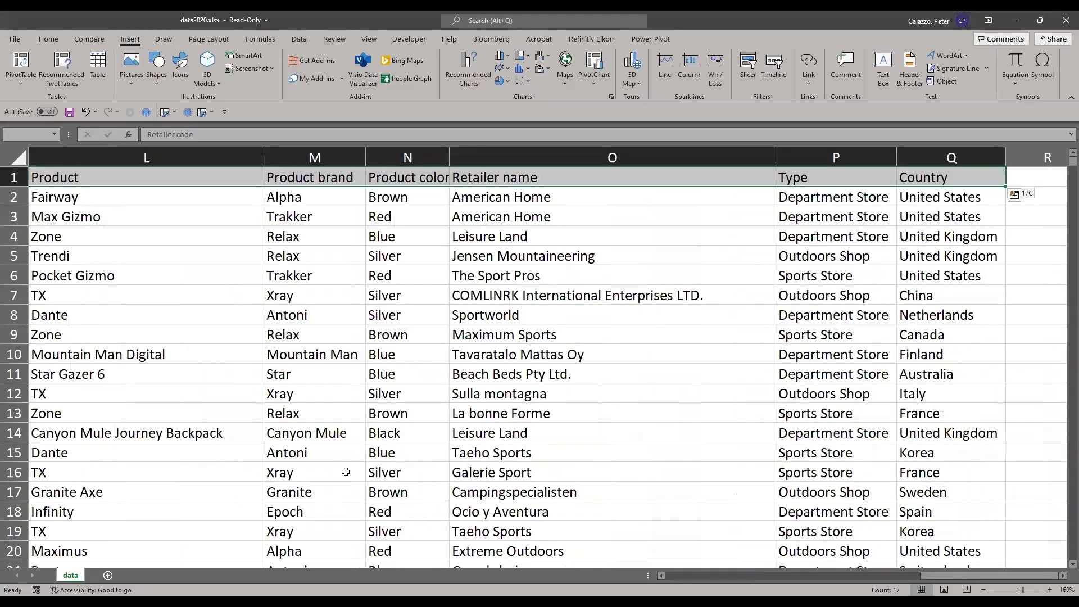
{"action": "key", "text": "ctrl+shift+Down"}
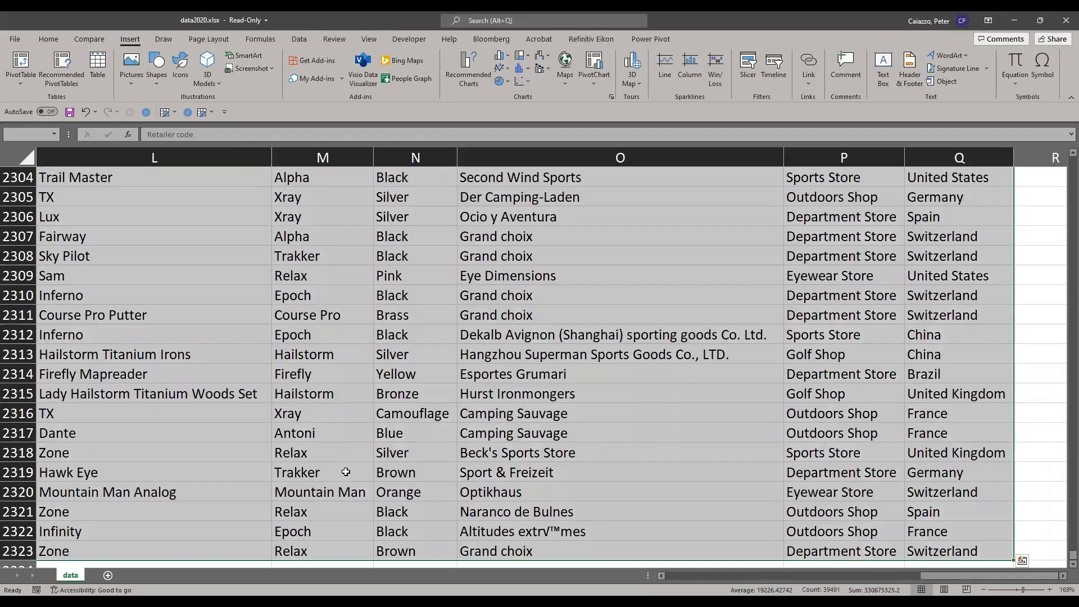
{"action": "key", "text": "alt"}
{"action": "key", "text": "n"}
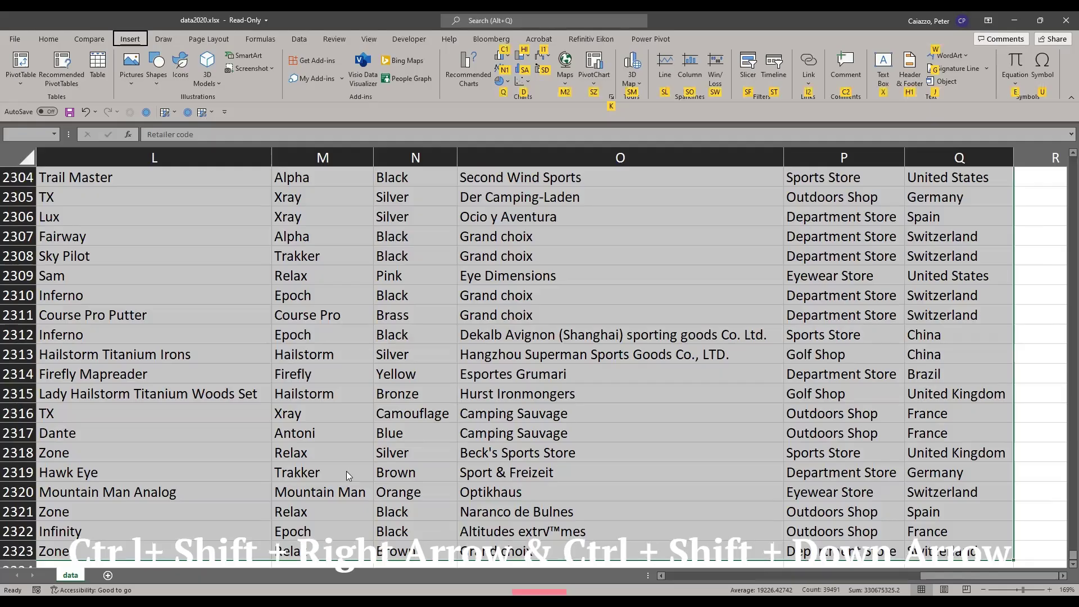
{"action": "key", "text": "v"}
{"action": "key", "text": "t"}
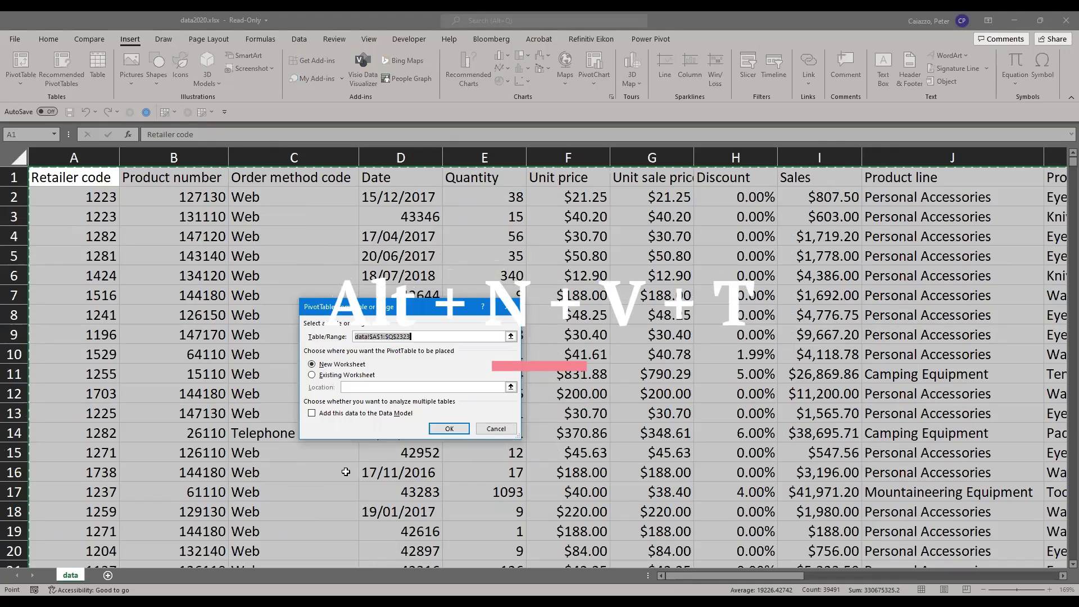
{"action": "key", "text": "Return"}
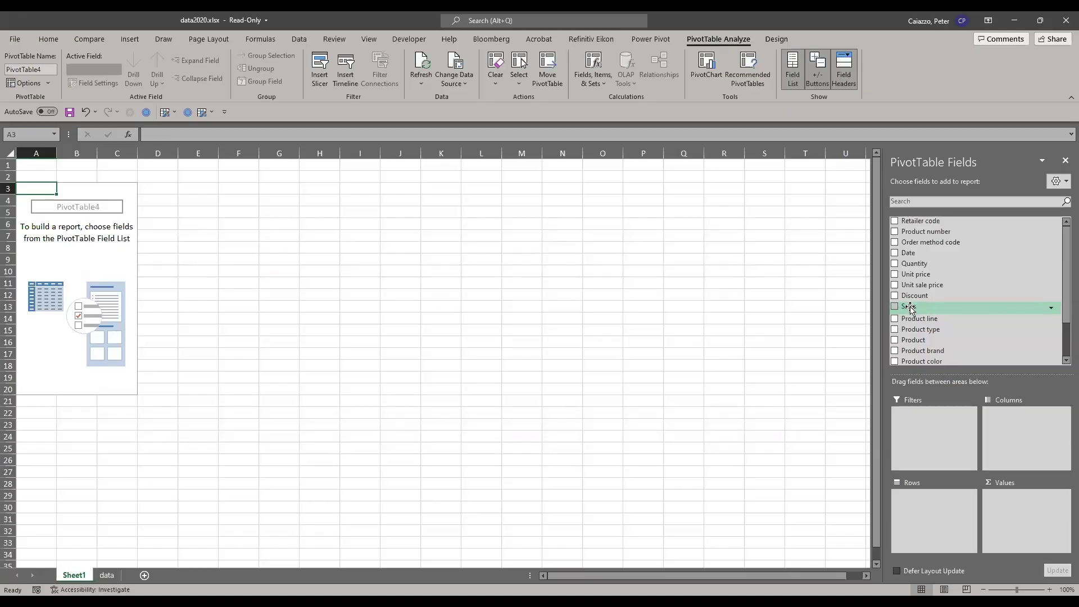
{"action": "left_click_drag", "start_coordinate": [911, 308], "coordinate": [1013, 502]}
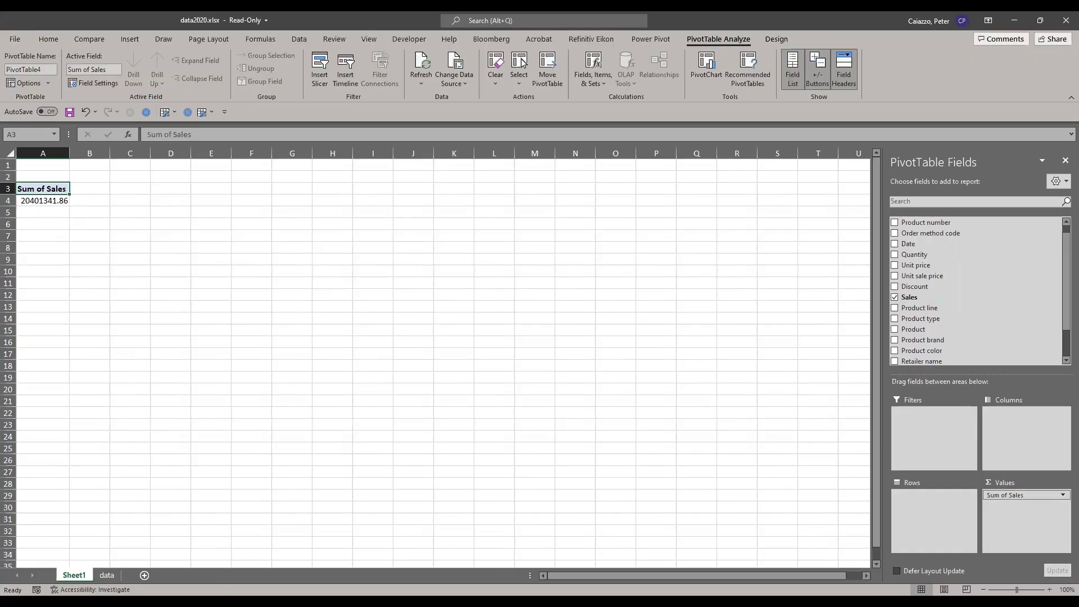
- Review the summary calculation types available in the value field settings for Sales, leaving the settings unapplied
{"action": "left_click", "coordinate": [1063, 499]}
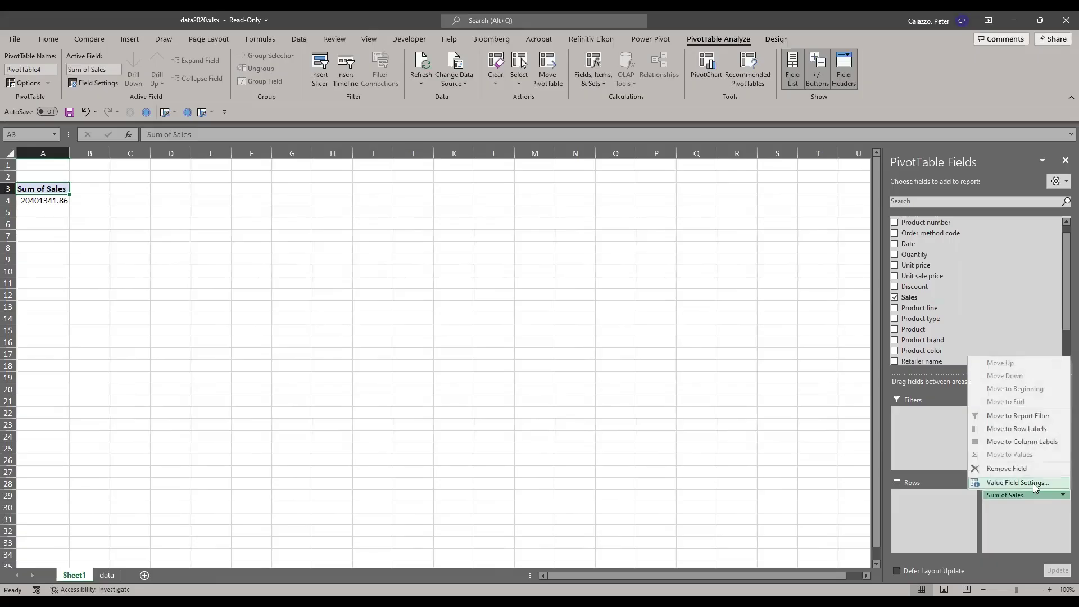
{"action": "left_click", "coordinate": [1033, 485]}
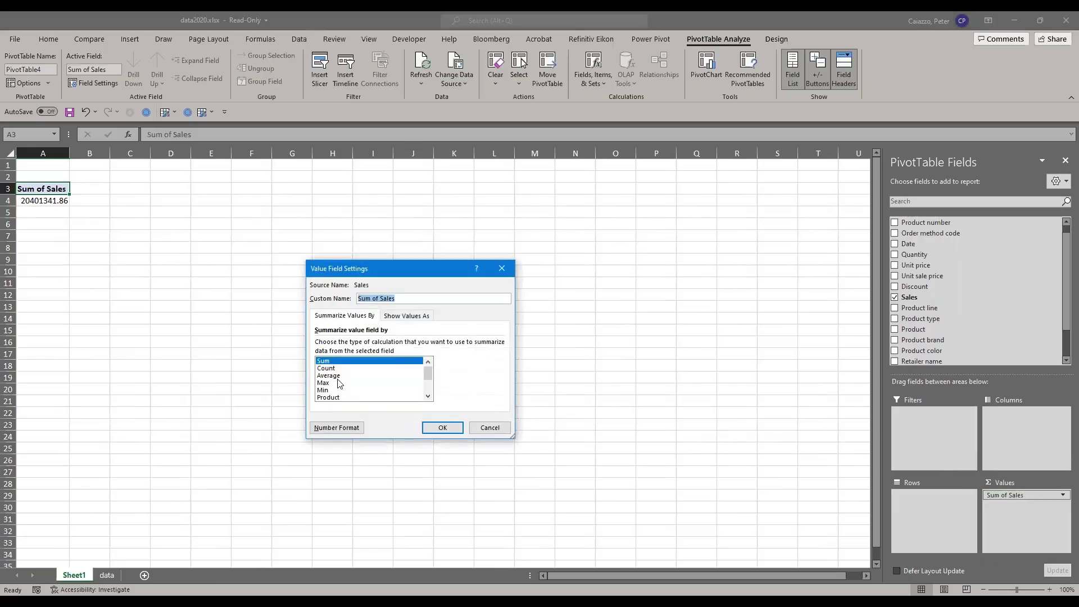
{"action": "scroll", "coordinate": [340, 383], "scroll_direction": "down", "scroll_amount": 1}
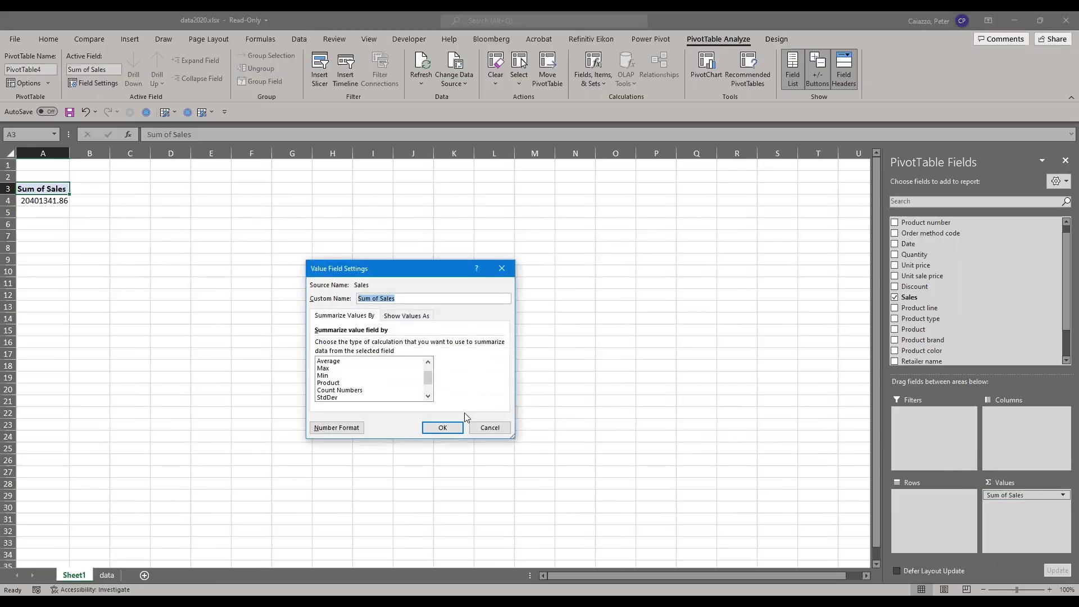
{"action": "left_click", "coordinate": [489, 429]}
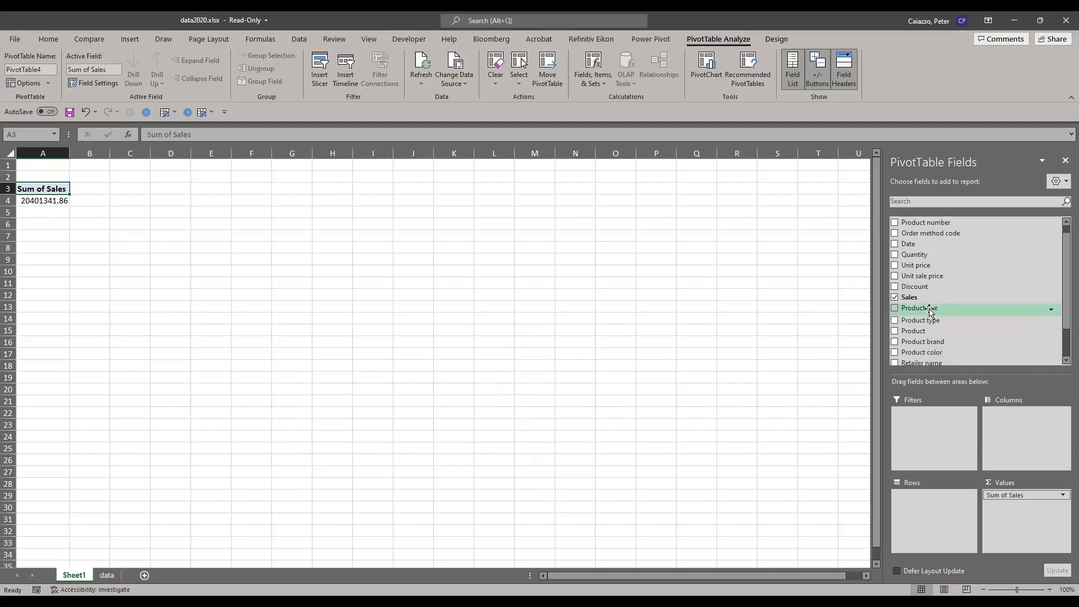
- Add Product line to the PivotTable rows and show the sales values as % of Grand Total
{"action": "left_click_drag", "start_coordinate": [929, 311], "coordinate": [934, 508]}
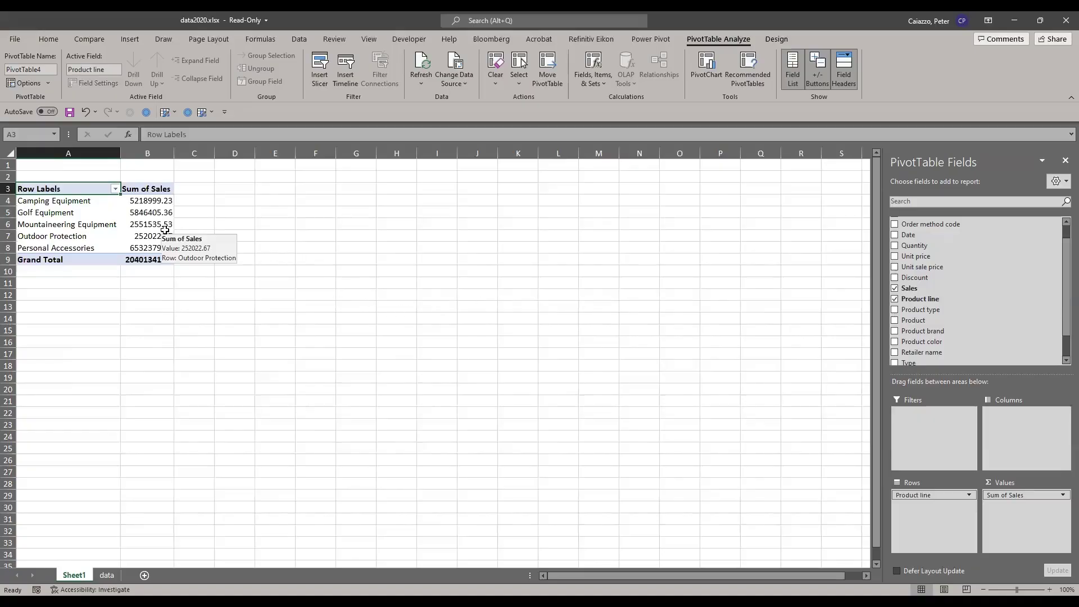
{"action": "left_click", "coordinate": [136, 213]}
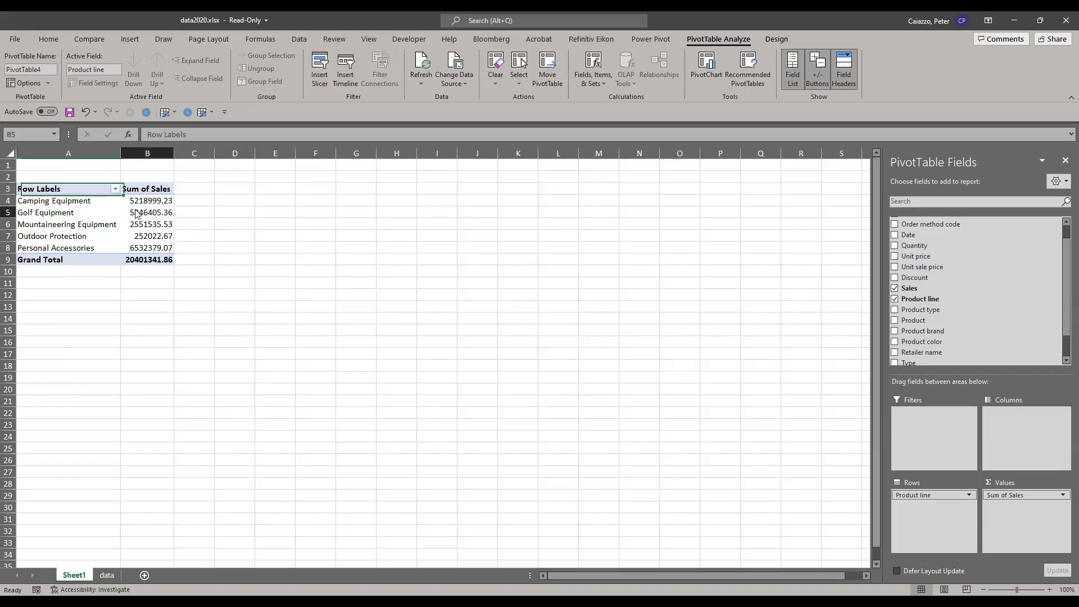
{"action": "right_click", "coordinate": [136, 213]}
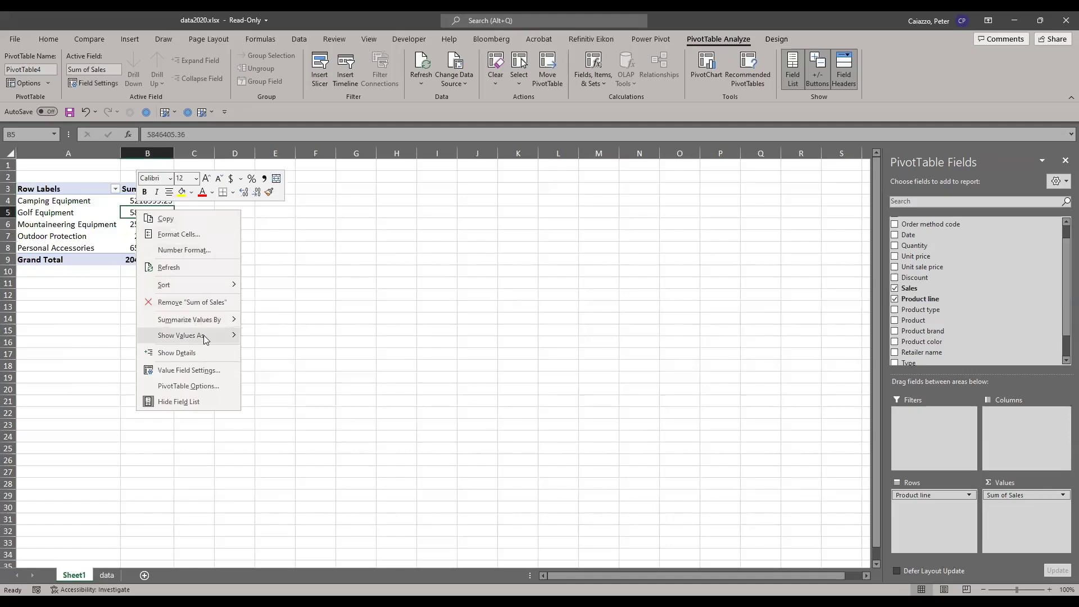
{"action": "mouse_move", "coordinate": [204, 338]}
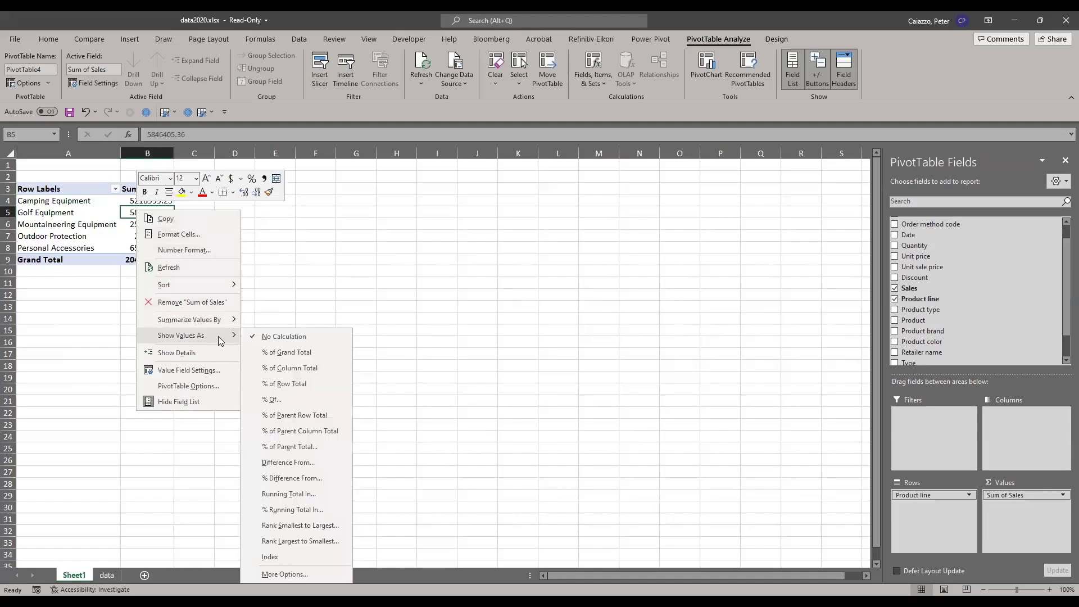
{"action": "left_click", "coordinate": [292, 351]}
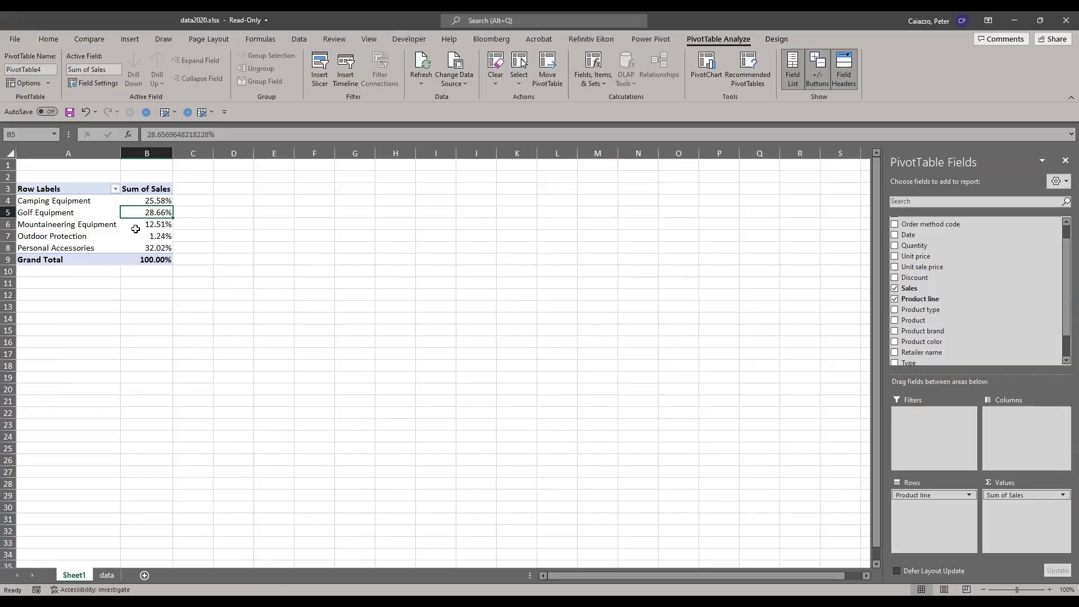
{"action": "left_click", "coordinate": [140, 224]}
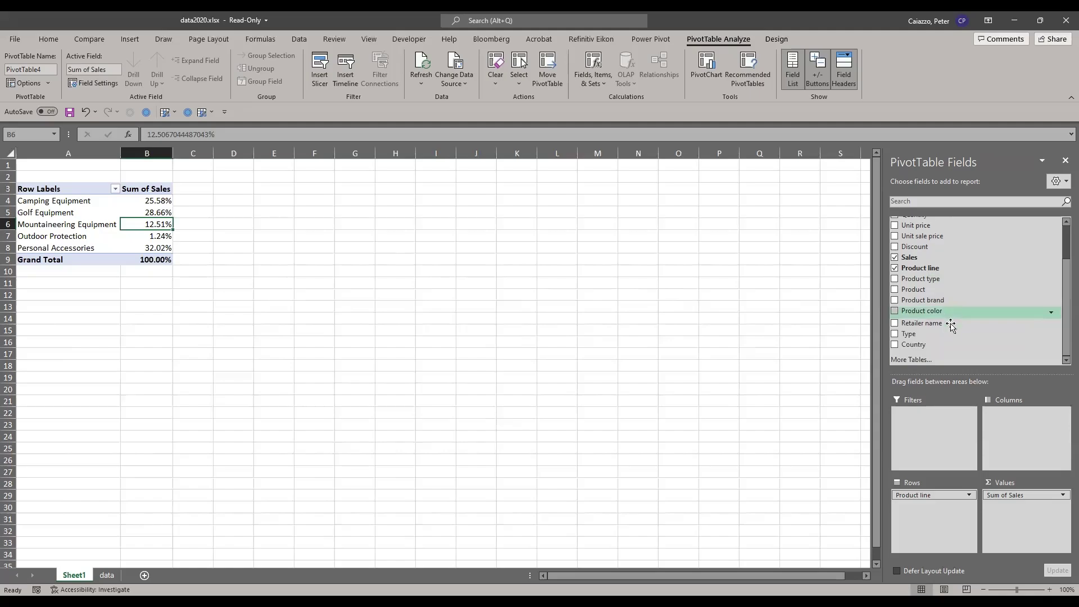
- Add the Country field to the PivotTable rows beneath Product line and check the country breakdown
{"action": "scroll", "coordinate": [950, 320], "scroll_direction": "down", "scroll_amount": 1}
{"action": "left_click_drag", "start_coordinate": [922, 348], "coordinate": [920, 484]}
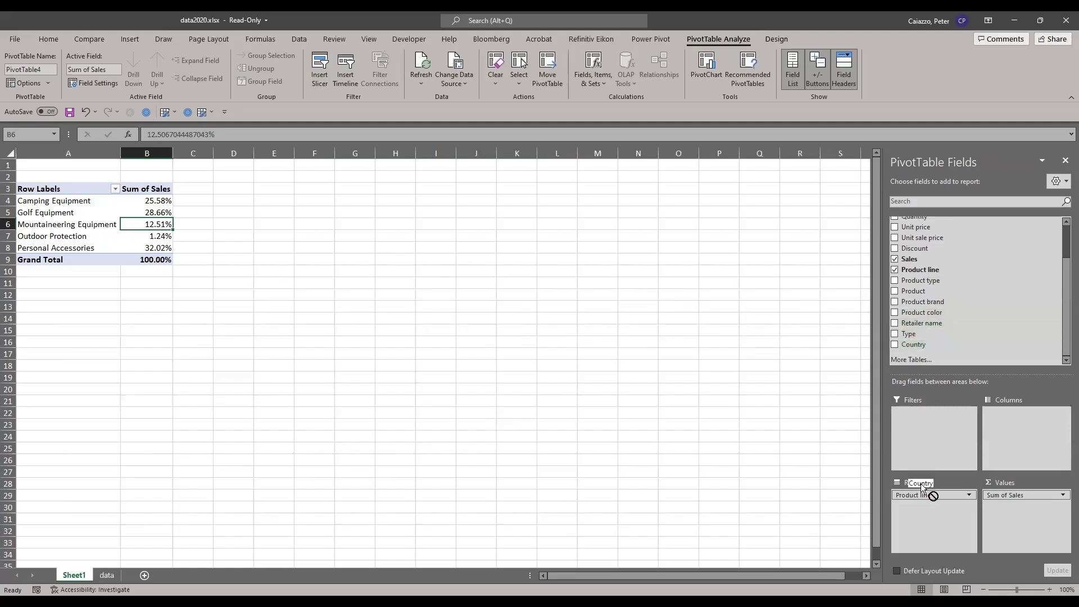
{"action": "left_click_drag", "start_coordinate": [918, 525], "coordinate": [919, 521]}
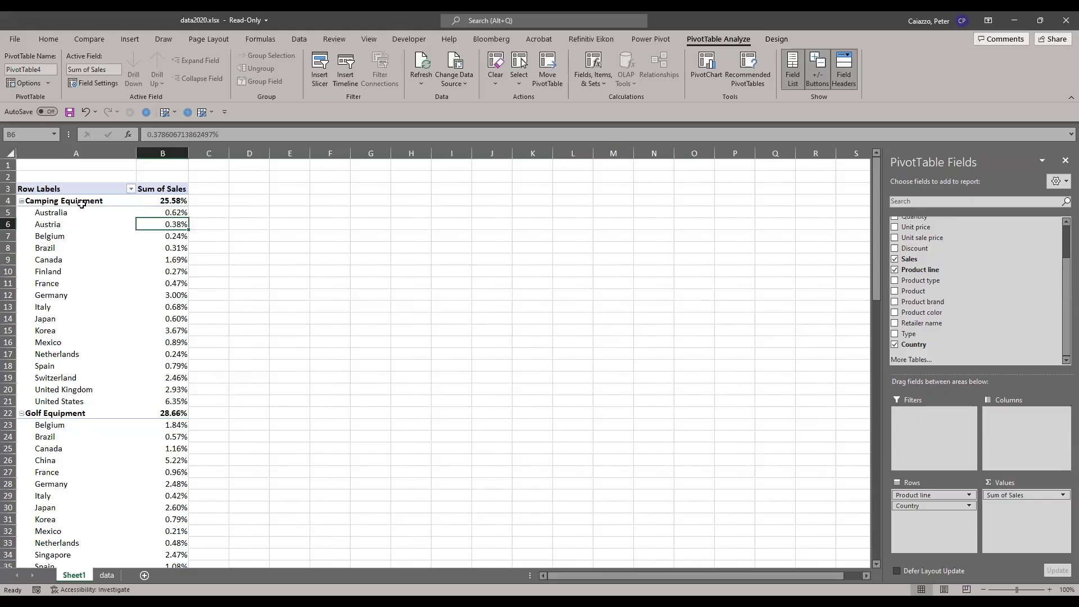
{"action": "left_click", "coordinate": [166, 214]}
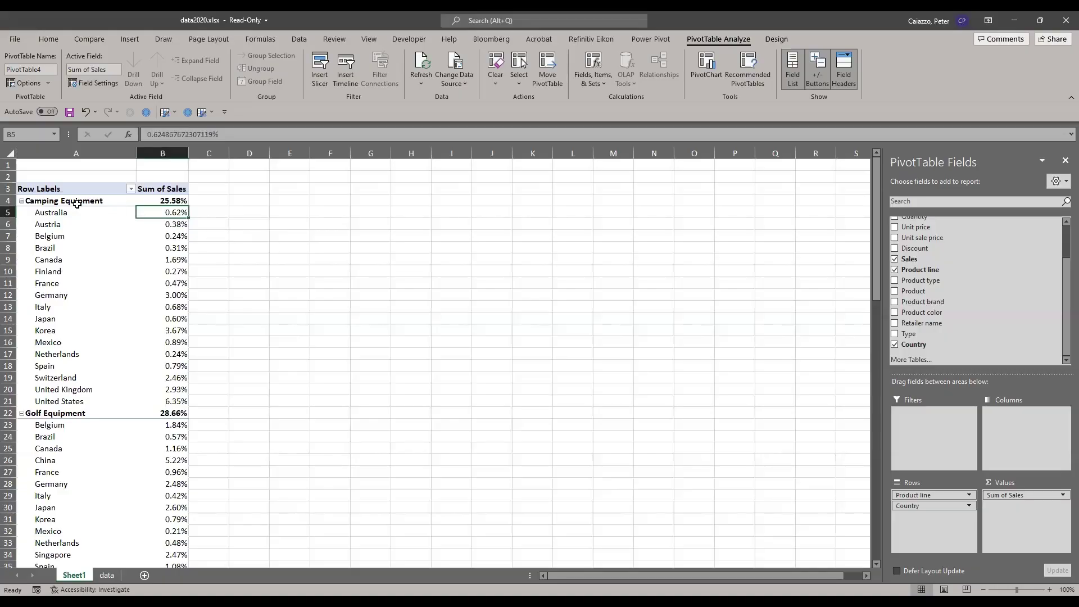
{"action": "left_click", "coordinate": [176, 225]}
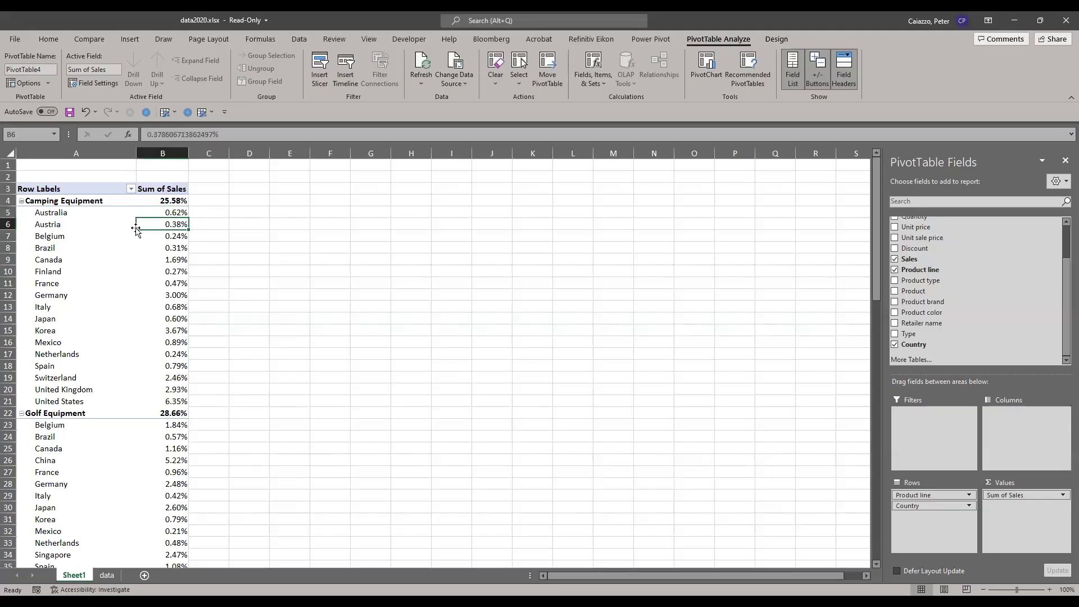
{"action": "scroll", "coordinate": [201, 276], "scroll_direction": "down", "scroll_amount": 1}
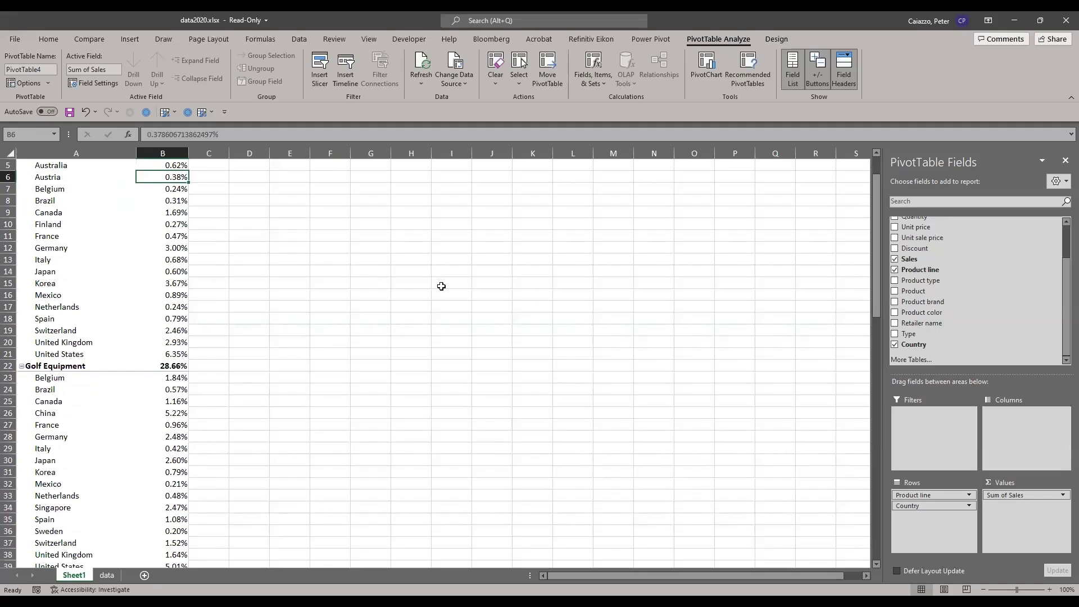
- Add Order method code as a report filter and limit the PivotTable to Web orders
{"action": "scroll", "coordinate": [1007, 293], "scroll_direction": "up", "scroll_amount": 2}
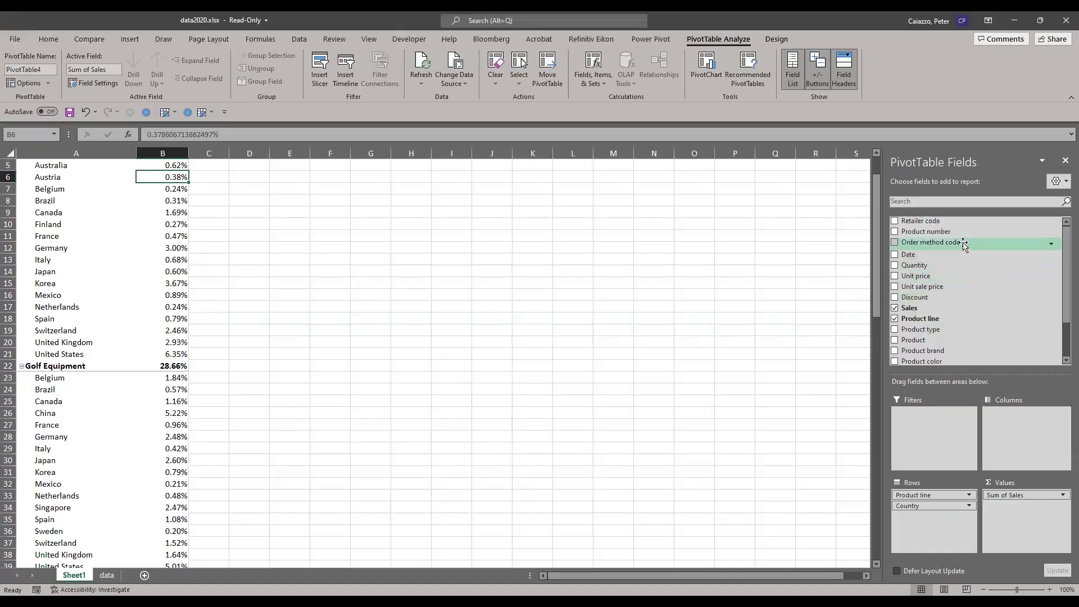
{"action": "left_click_drag", "start_coordinate": [964, 243], "coordinate": [933, 427]}
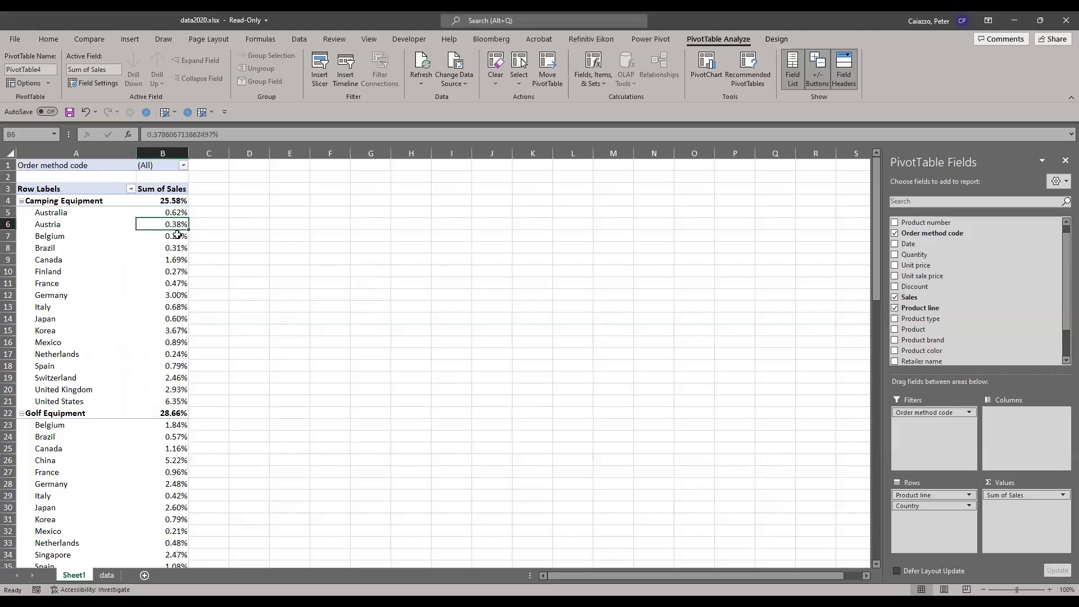
{"action": "left_click", "coordinate": [183, 165]}
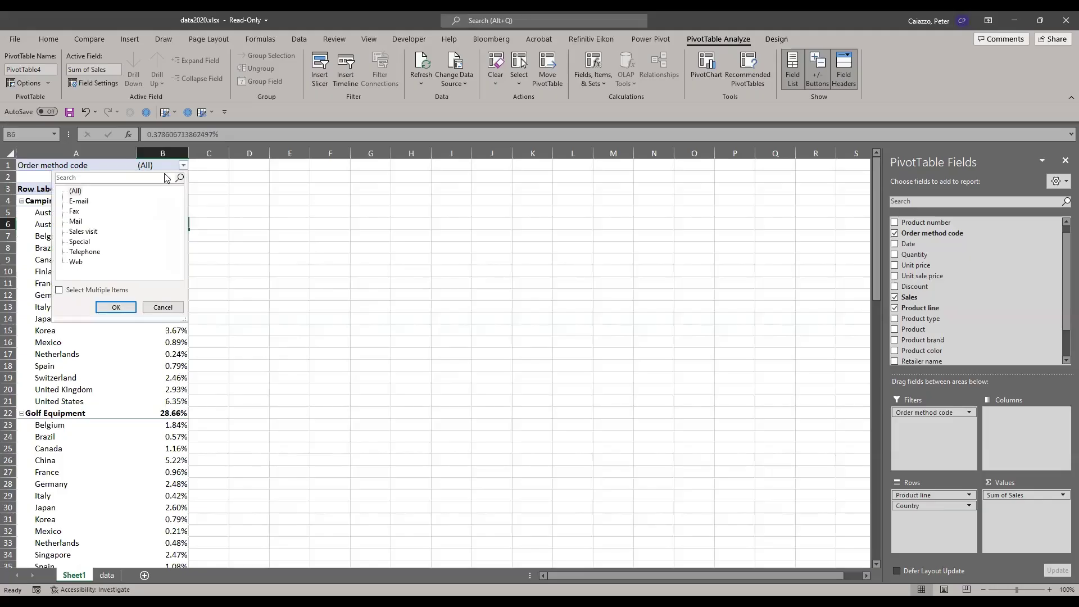
{"action": "left_click", "coordinate": [77, 262]}
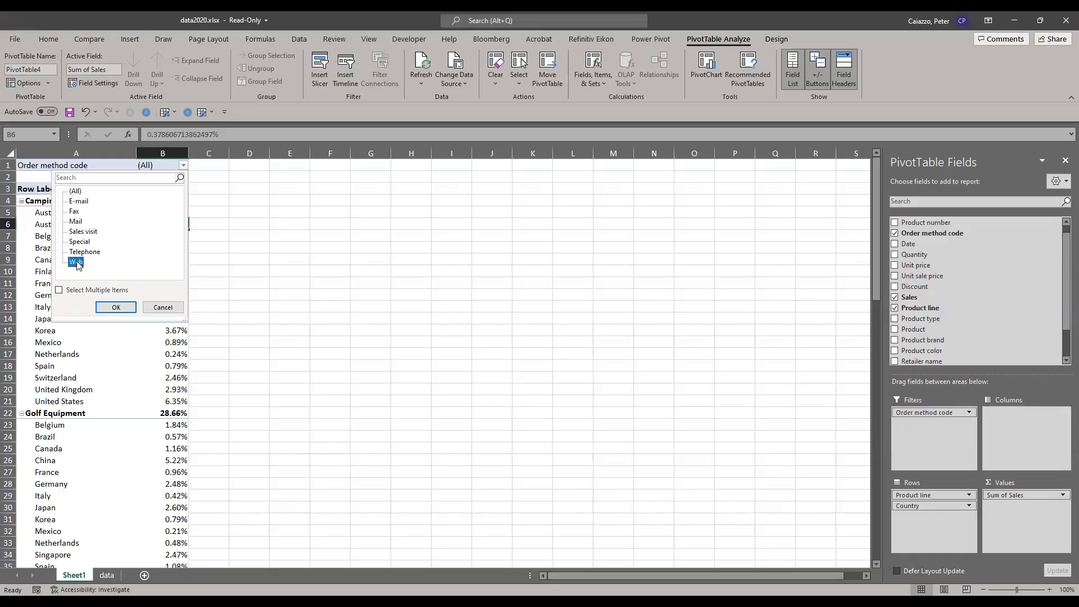
{"action": "left_click", "coordinate": [110, 311]}
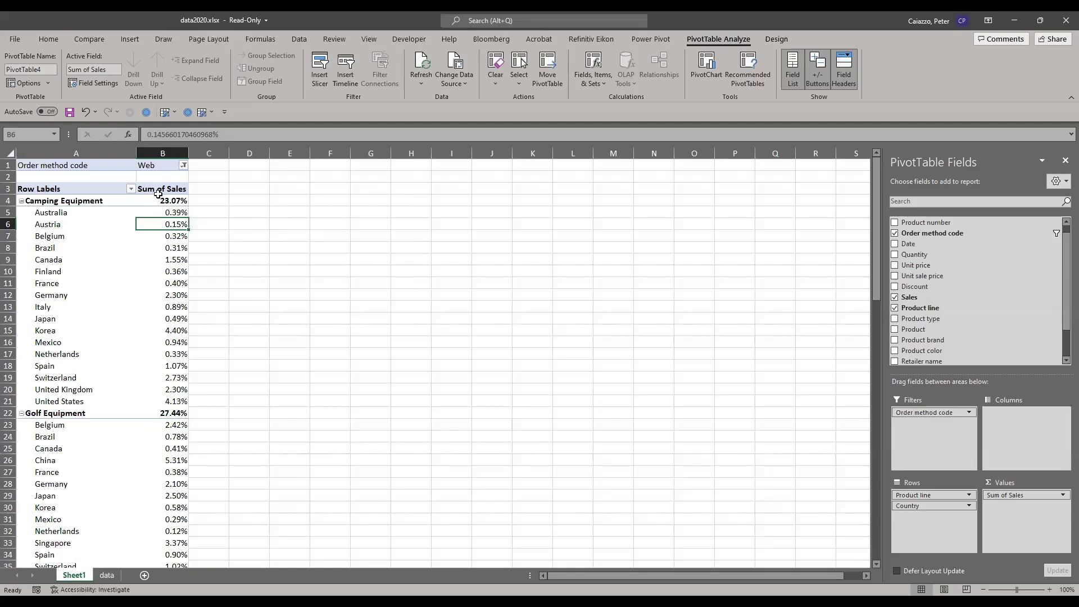
- Examine the filtered sales percentages for all product lines and countries down to the grand total
{"action": "scroll", "coordinate": [160, 245], "scroll_direction": "down", "scroll_amount": 2}
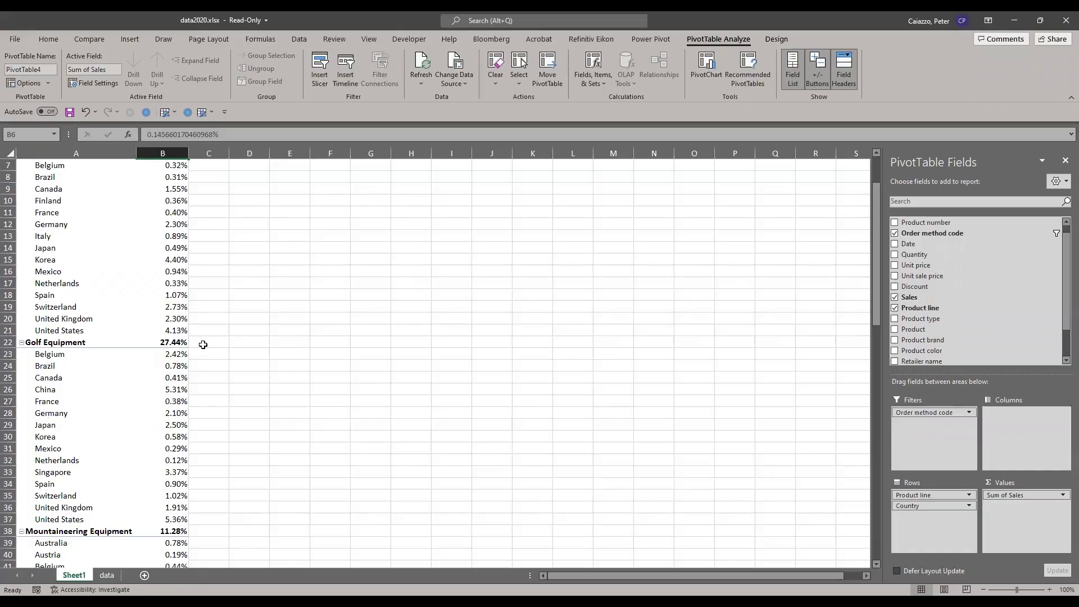
{"action": "scroll", "coordinate": [201, 344], "scroll_direction": "down", "scroll_amount": 13}
{"action": "scroll", "coordinate": [201, 343], "scroll_direction": "down", "scroll_amount": 9}
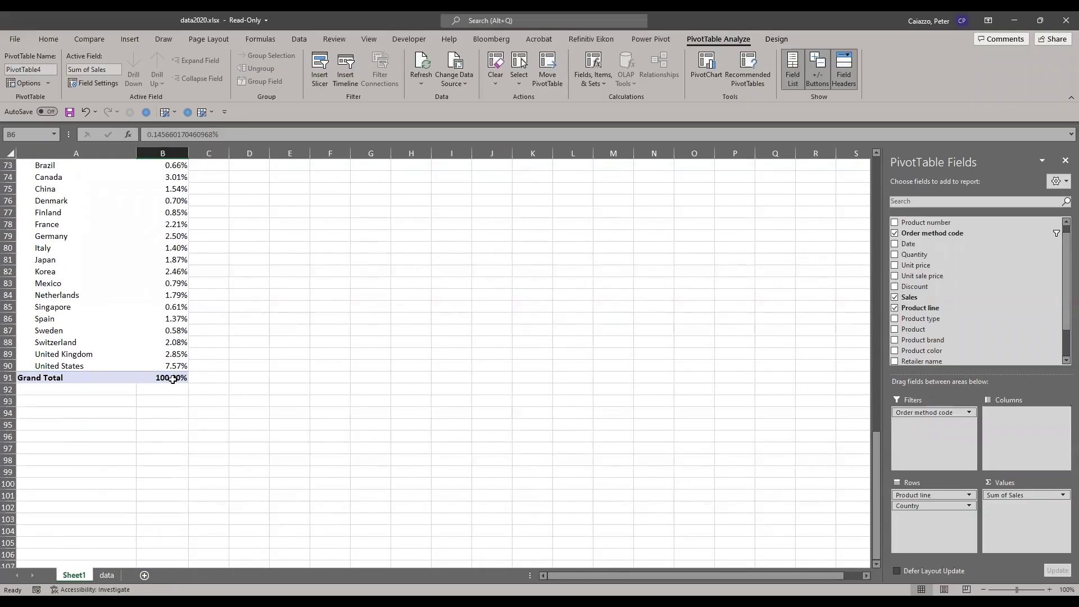
{"action": "mouse_move", "coordinate": [173, 380]}
{"action": "scroll", "coordinate": [172, 379], "scroll_direction": "down", "scroll_amount": 1}
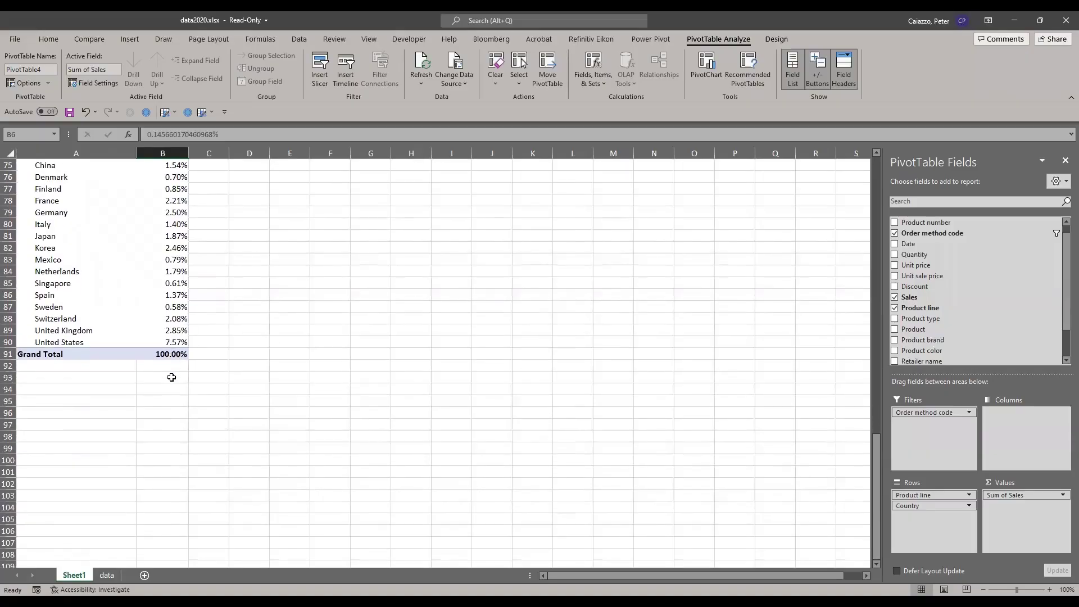
{"action": "scroll", "coordinate": [164, 356], "scroll_direction": "up", "scroll_amount": 18}
{"action": "scroll", "coordinate": [157, 313], "scroll_direction": "up", "scroll_amount": 7}
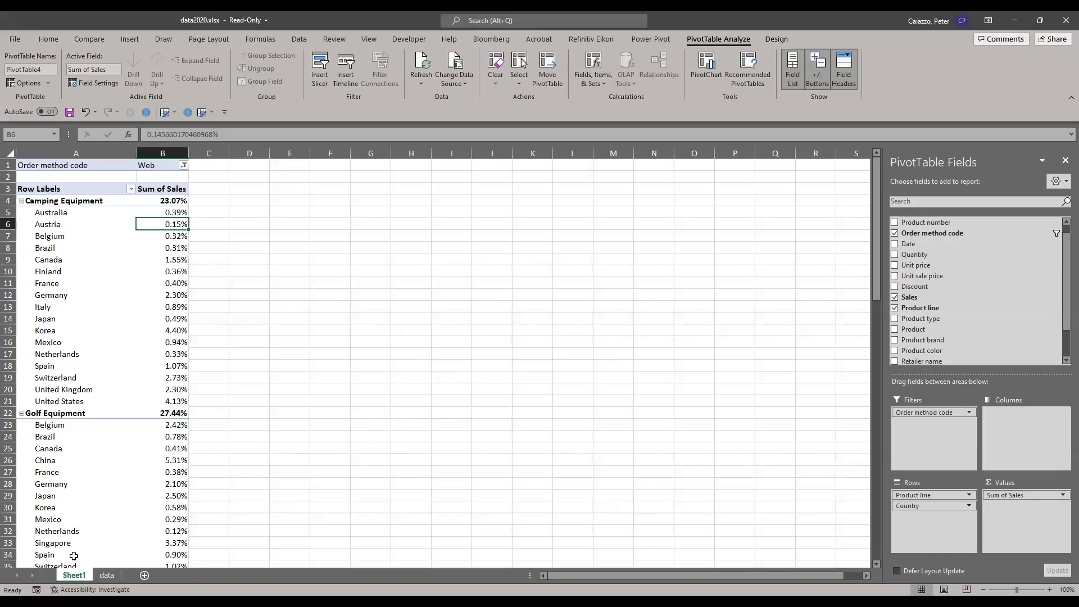
- Rename the PivotTable worksheet as Product_Line and return to the data sheet
{"action": "right_click", "coordinate": [75, 576]}
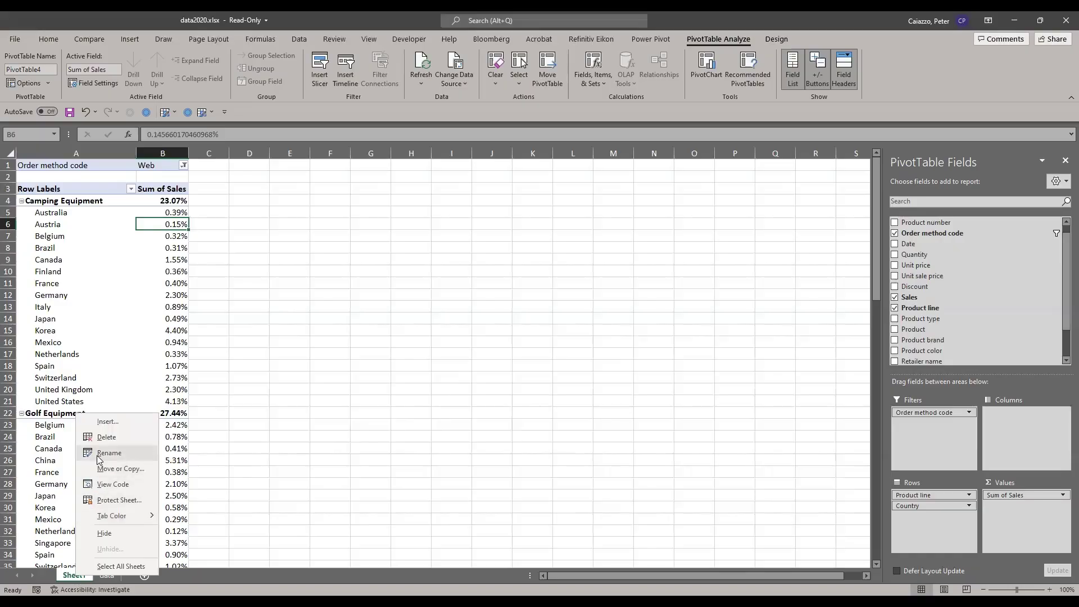
{"action": "left_click", "coordinate": [98, 454]}
{"action": "type", "text": "Pro"}
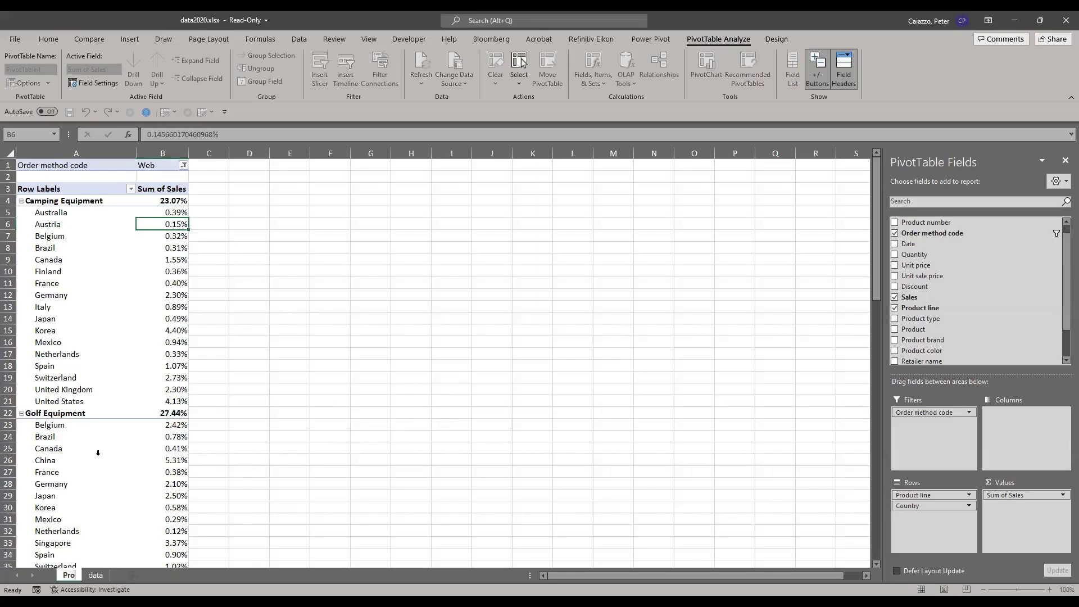
{"action": "type", "text": "duct_Line"}
{"action": "left_click", "coordinate": [97, 455]}
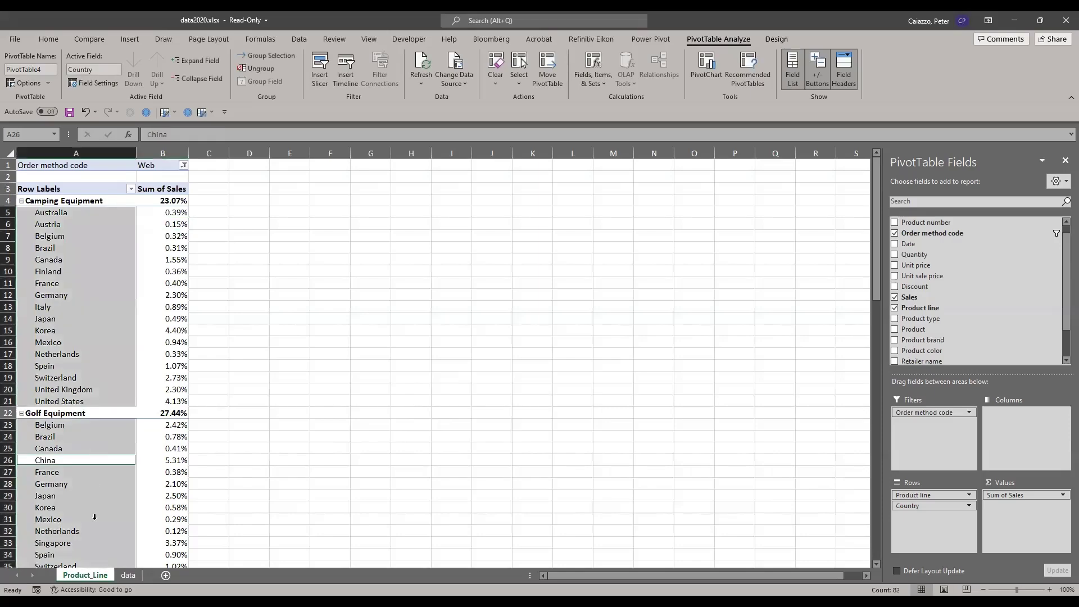
{"action": "left_click", "coordinate": [127, 576]}
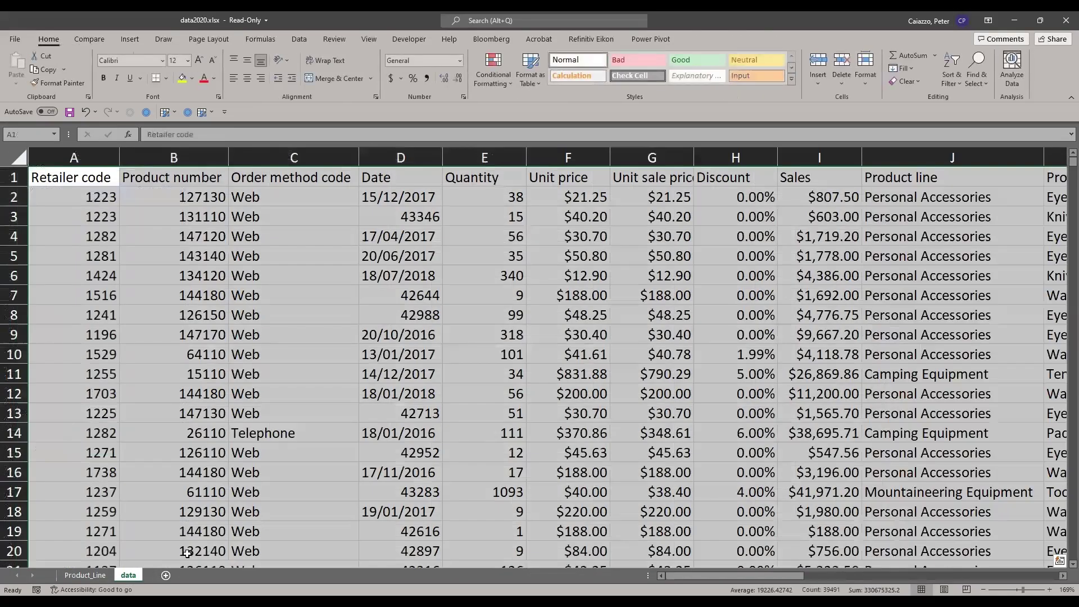
- Select the full data range A1:Q2323 and insert a PivotTable from it on a new worksheet
{"action": "key", "text": "Right"}
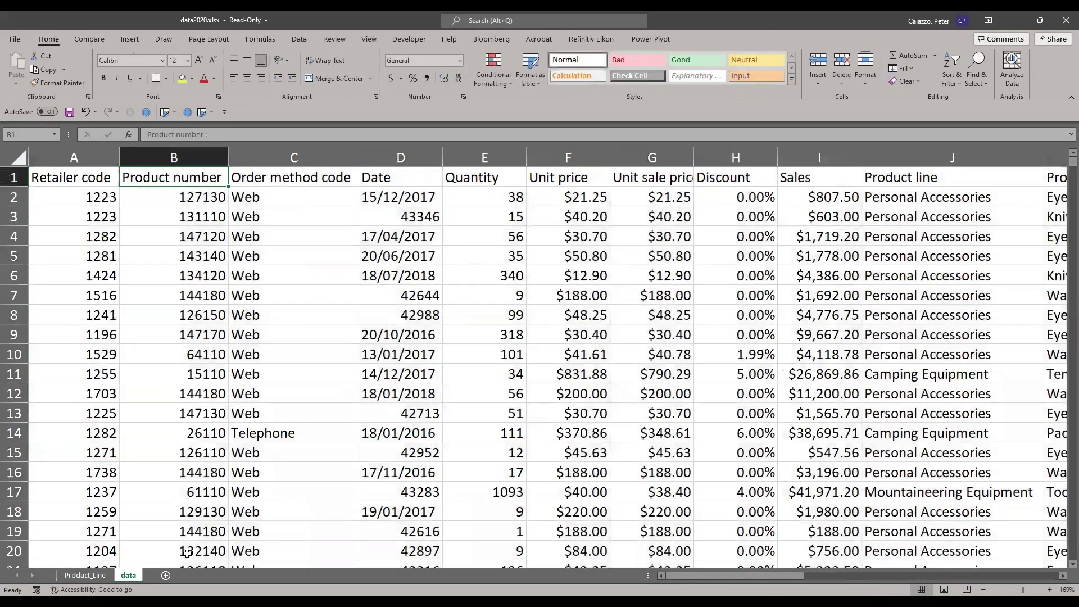
{"action": "key", "text": "Left"}
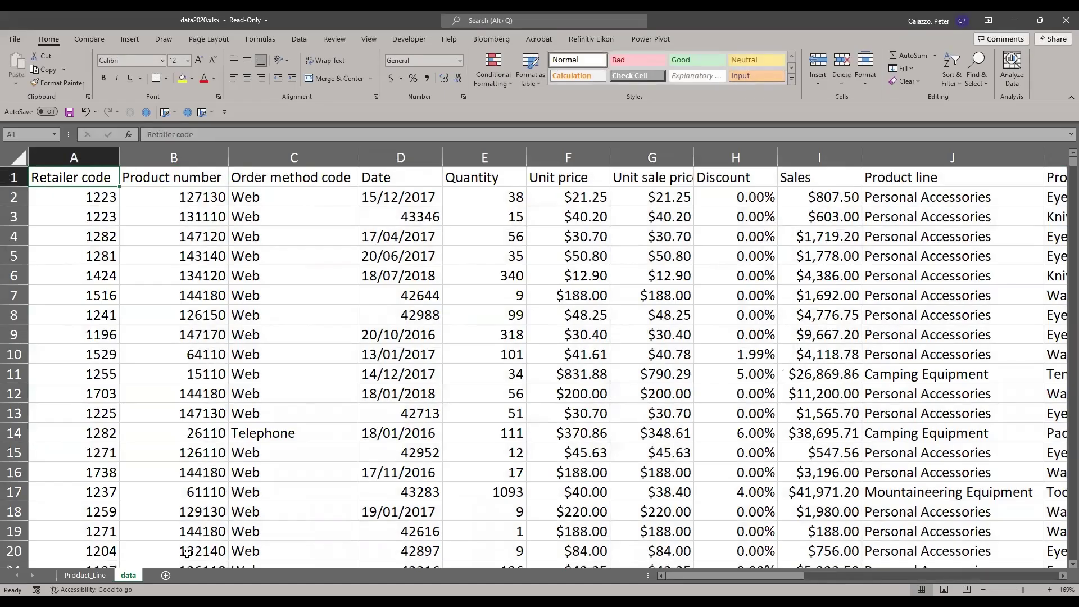
{"action": "key", "text": "ctrl+shift+Right"}
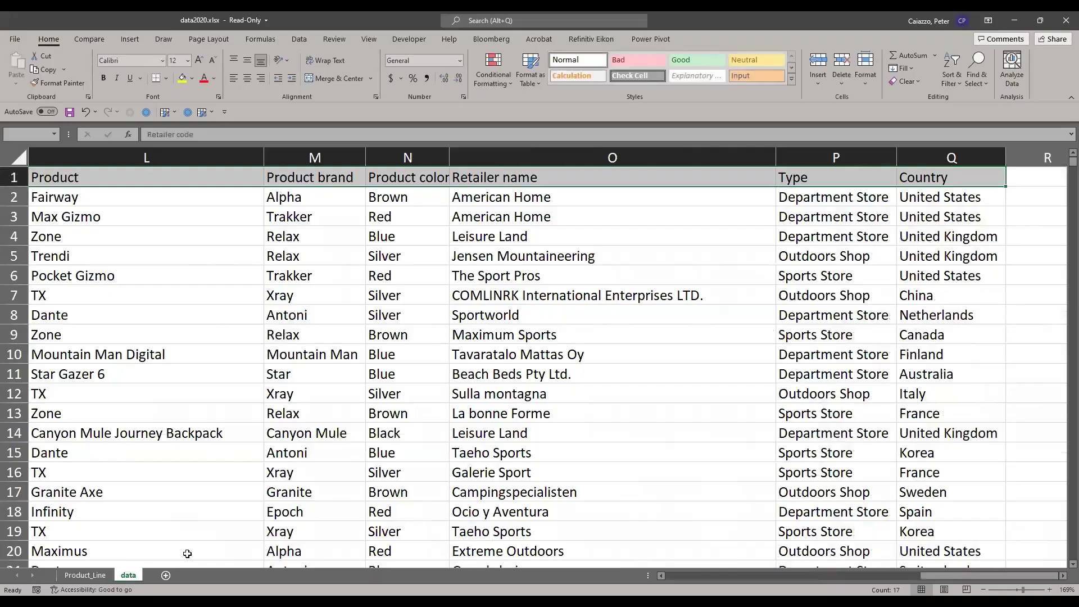
{"action": "key", "text": "ctrl+shift+Down"}
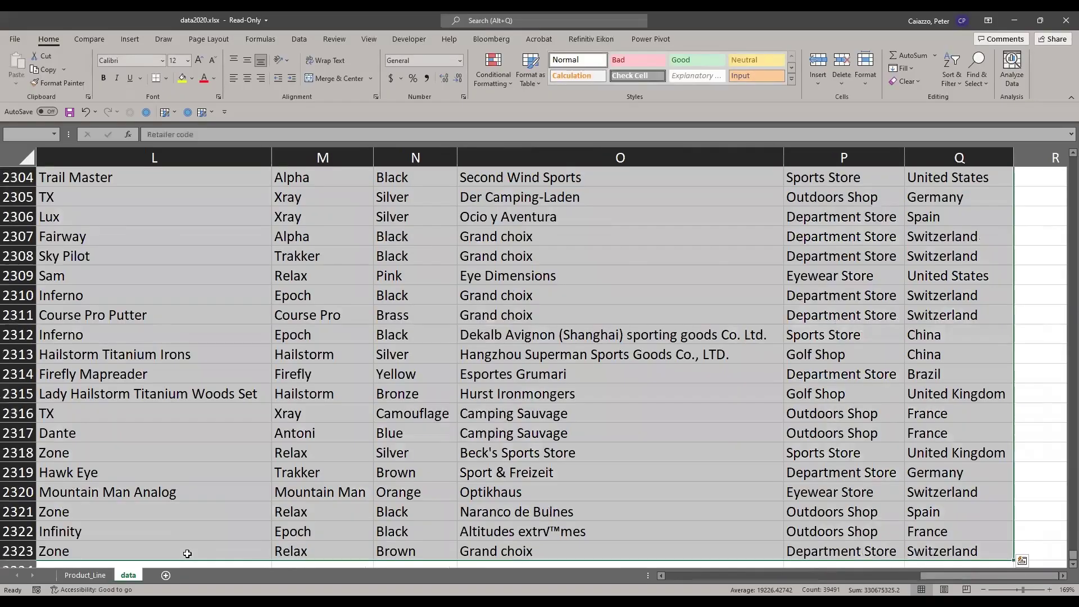
{"action": "key", "text": "alt"}
{"action": "key", "text": "n"}
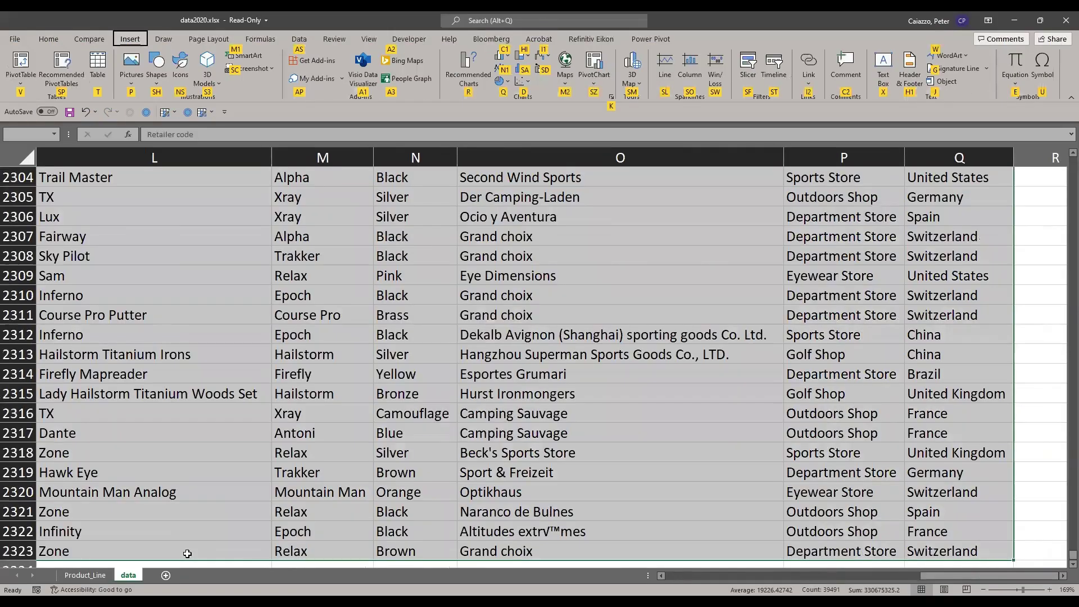
{"action": "key", "text": "v"}
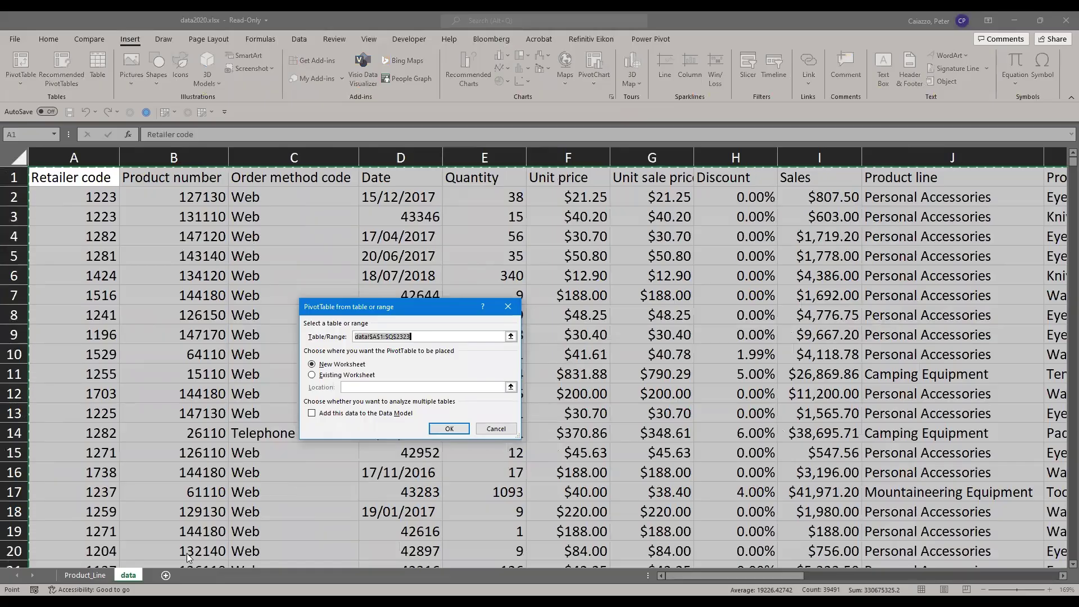
{"action": "key", "text": "Return"}
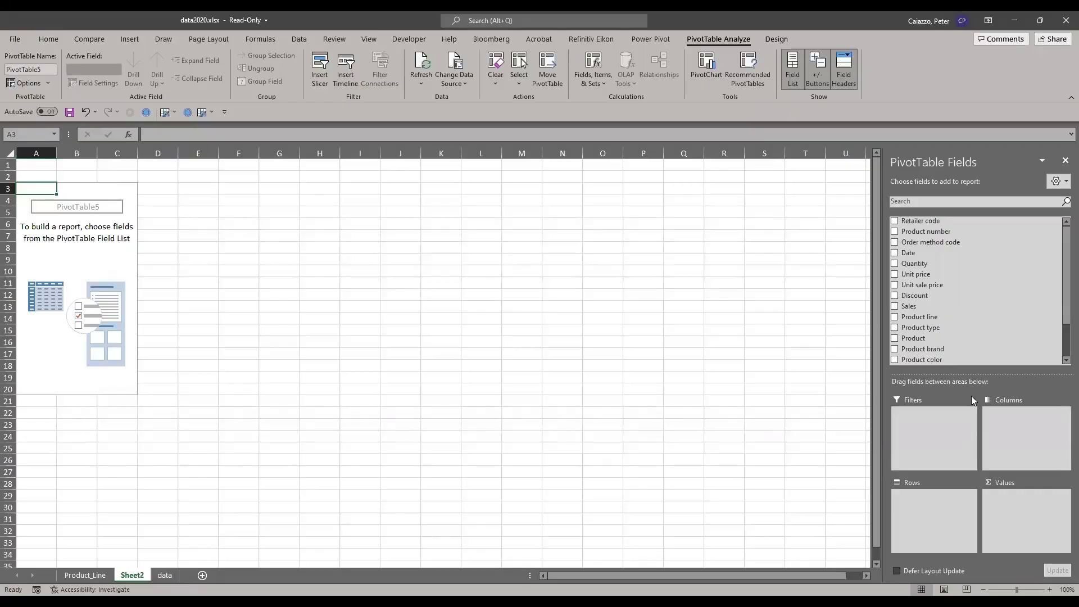
- Add Sales to the PivotTable values and Country to its rows
{"action": "left_click", "coordinate": [895, 307]}
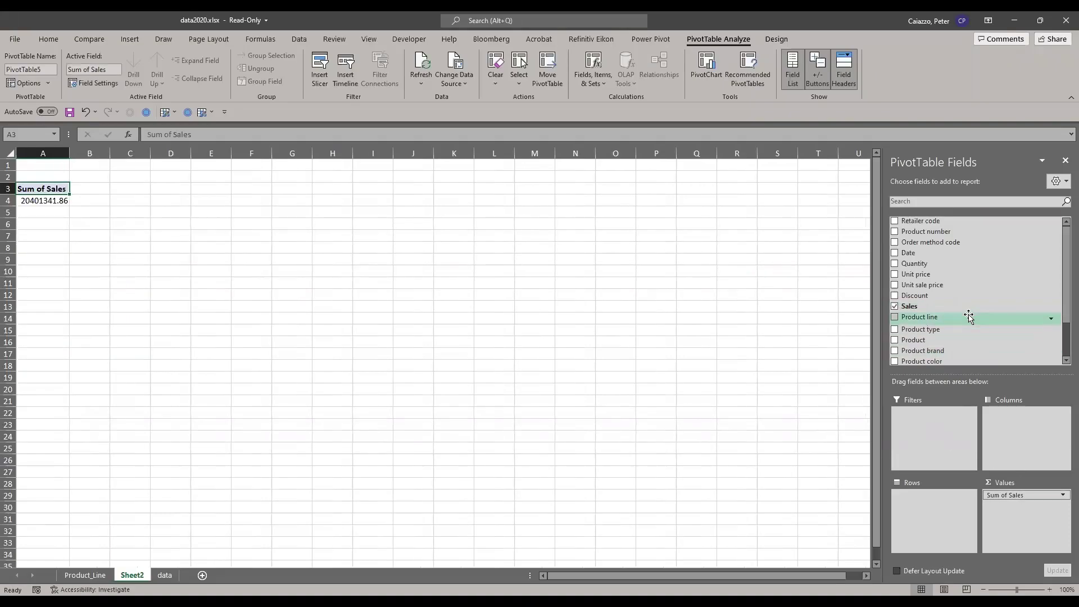
{"action": "scroll", "coordinate": [969, 316], "scroll_direction": "down", "scroll_amount": 2}
{"action": "left_click_drag", "start_coordinate": [922, 345], "coordinate": [921, 549]}
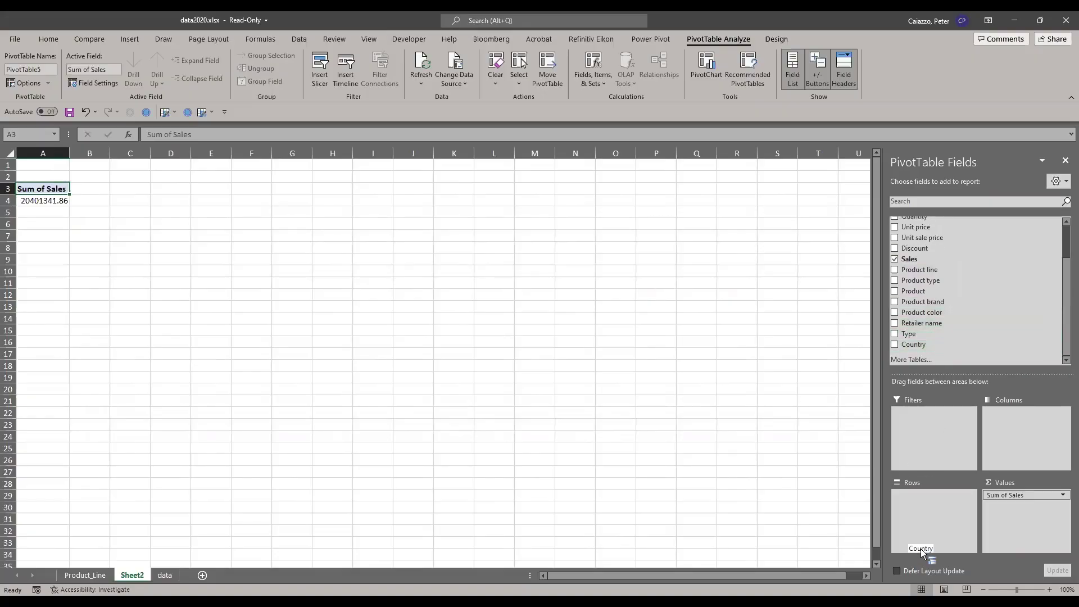
{"action": "left_click_drag", "start_coordinate": [919, 508], "coordinate": [919, 508]}
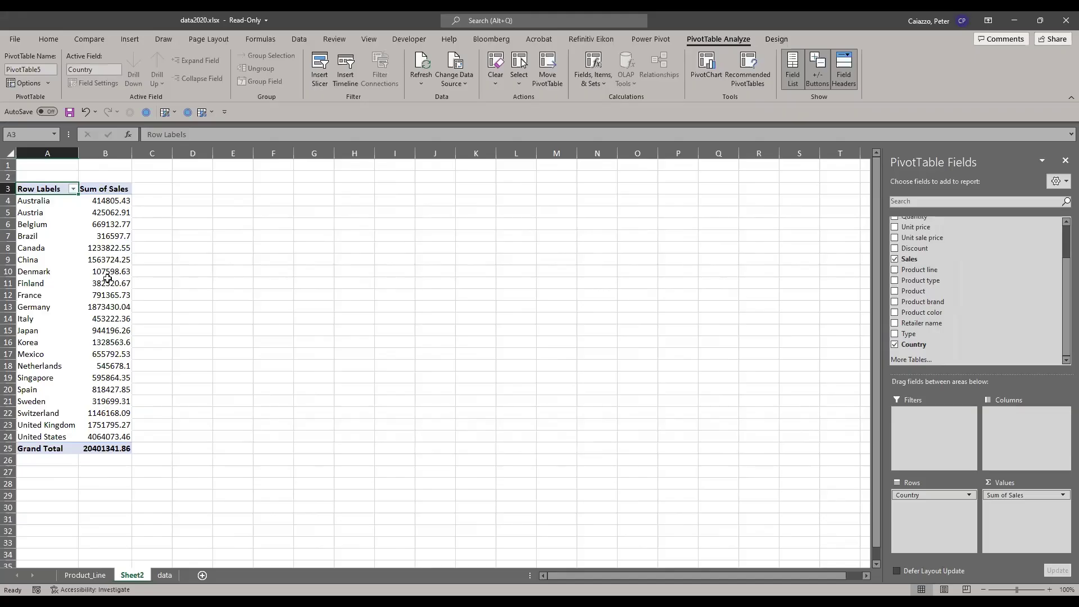
- Show the Sum of Sales values as a percentage of the grand total
{"action": "right_click", "coordinate": [110, 217]}
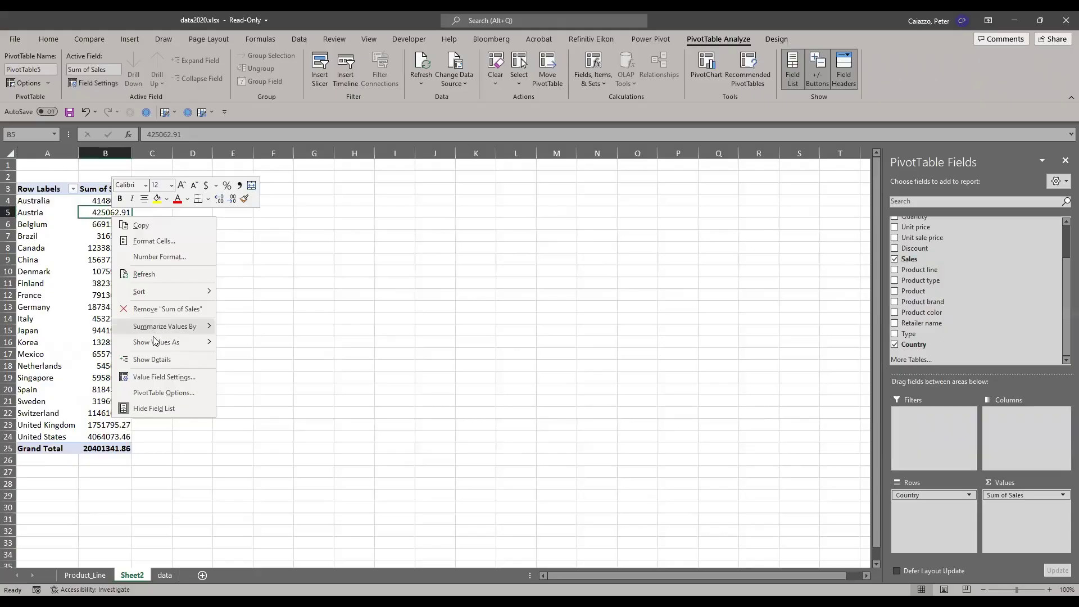
{"action": "mouse_move", "coordinate": [212, 342]}
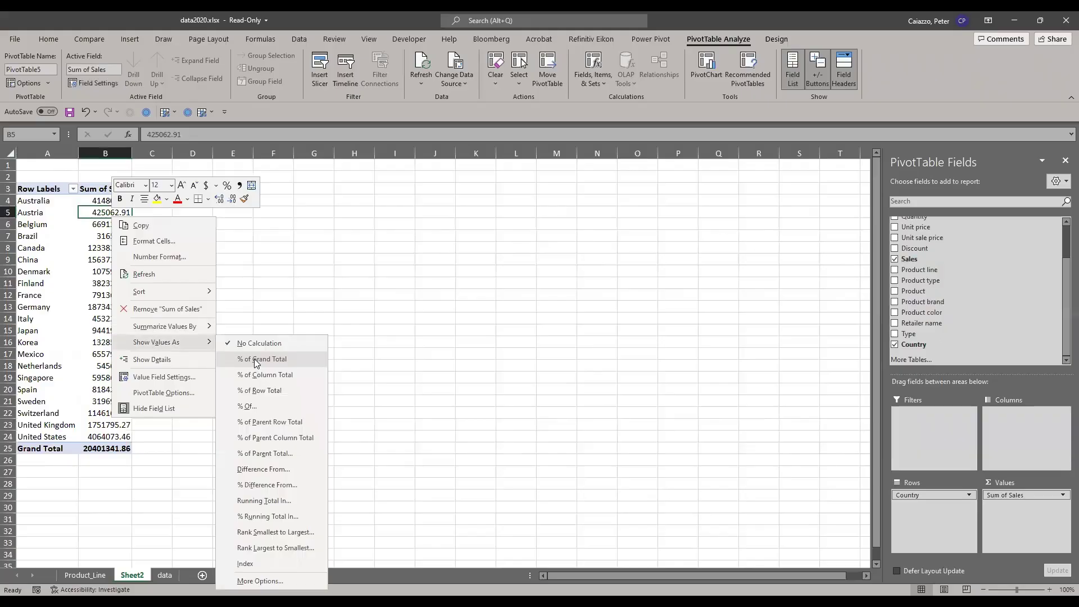
{"action": "left_click", "coordinate": [256, 361]}
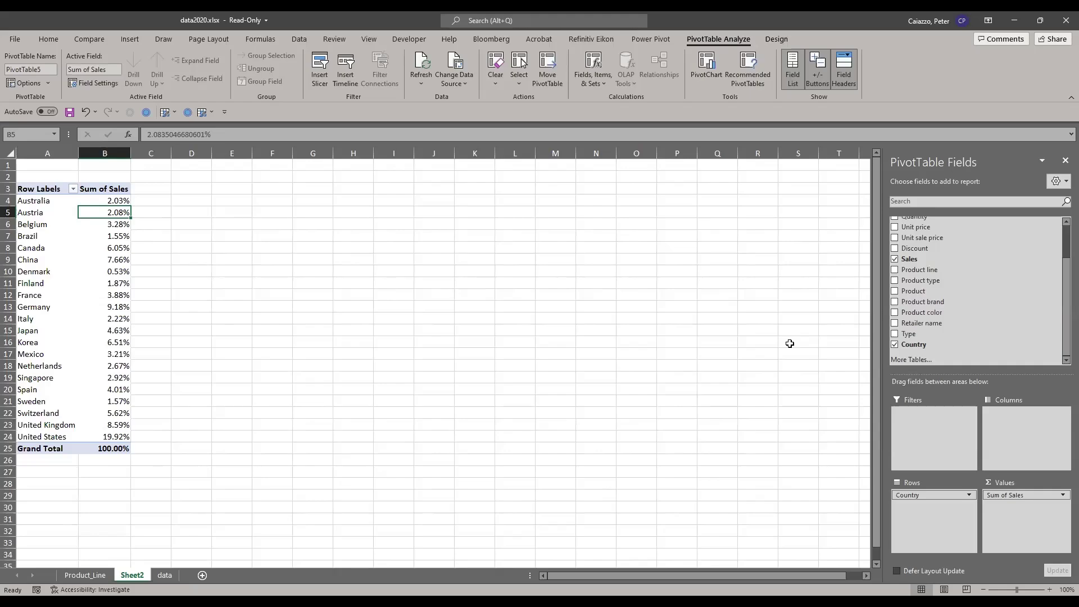
- Add the Type field to the rows beneath Country and Order method code as a report filter
{"action": "left_click_drag", "start_coordinate": [906, 336], "coordinate": [914, 520]}
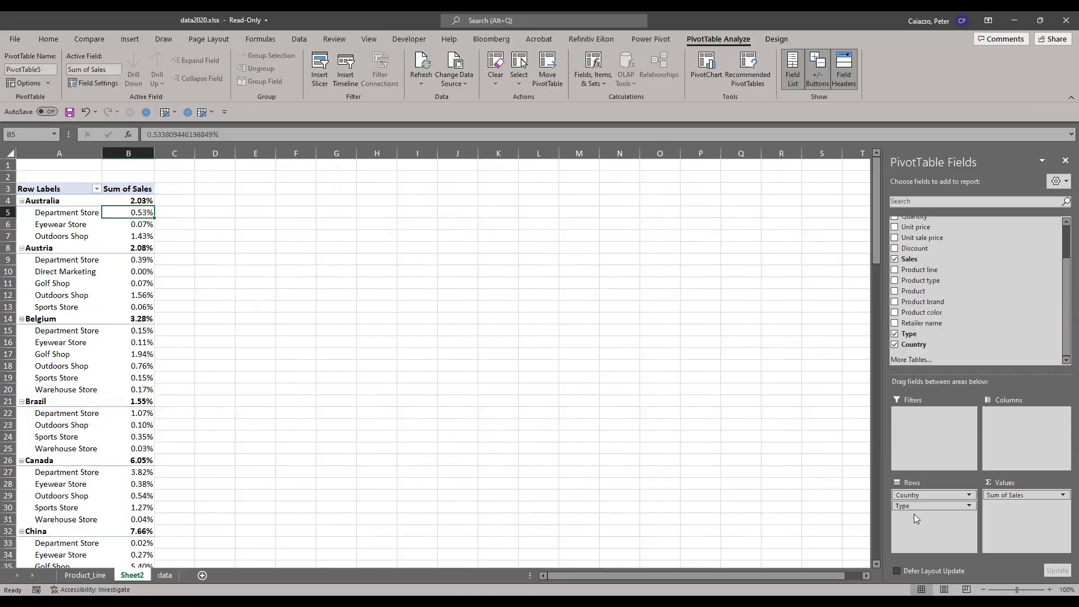
{"action": "scroll", "coordinate": [964, 290], "scroll_direction": "up", "scroll_amount": 2}
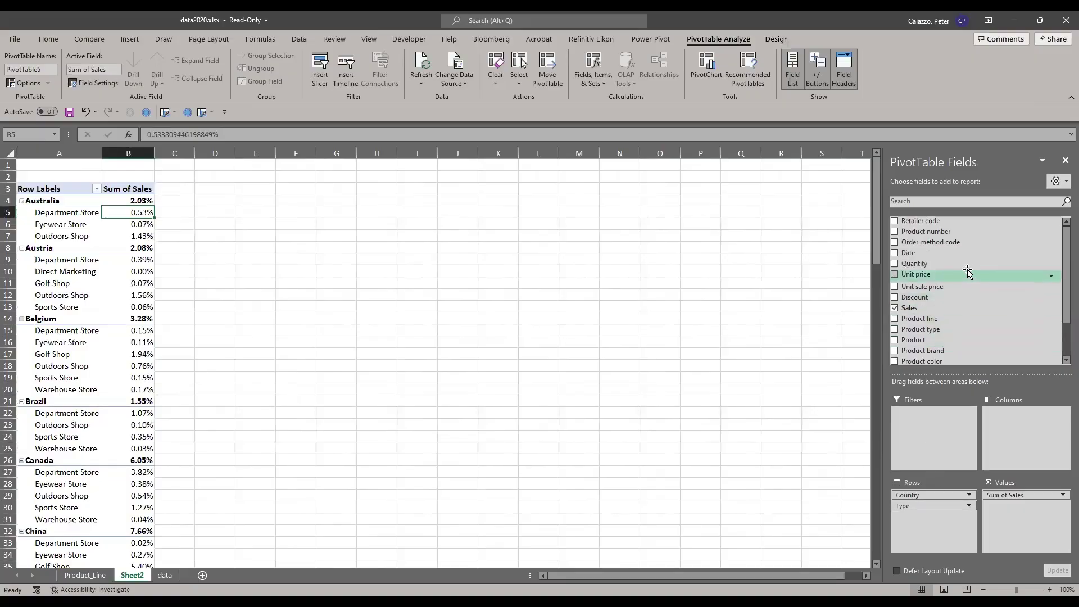
{"action": "left_click_drag", "start_coordinate": [949, 242], "coordinate": [946, 419]}
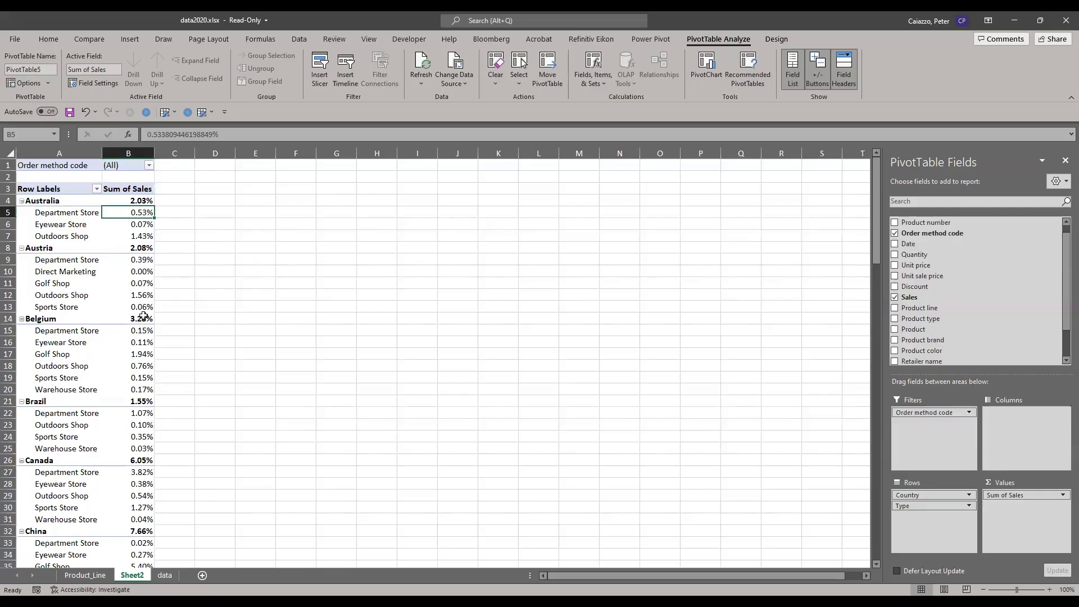
- Examine the sales percentages by country and store type, including China's Golf Shop share, and view the available order method filter choices
{"action": "scroll", "coordinate": [144, 320], "scroll_direction": "down", "scroll_amount": 4}
{"action": "scroll", "coordinate": [142, 324], "scroll_direction": "down", "scroll_amount": 1}
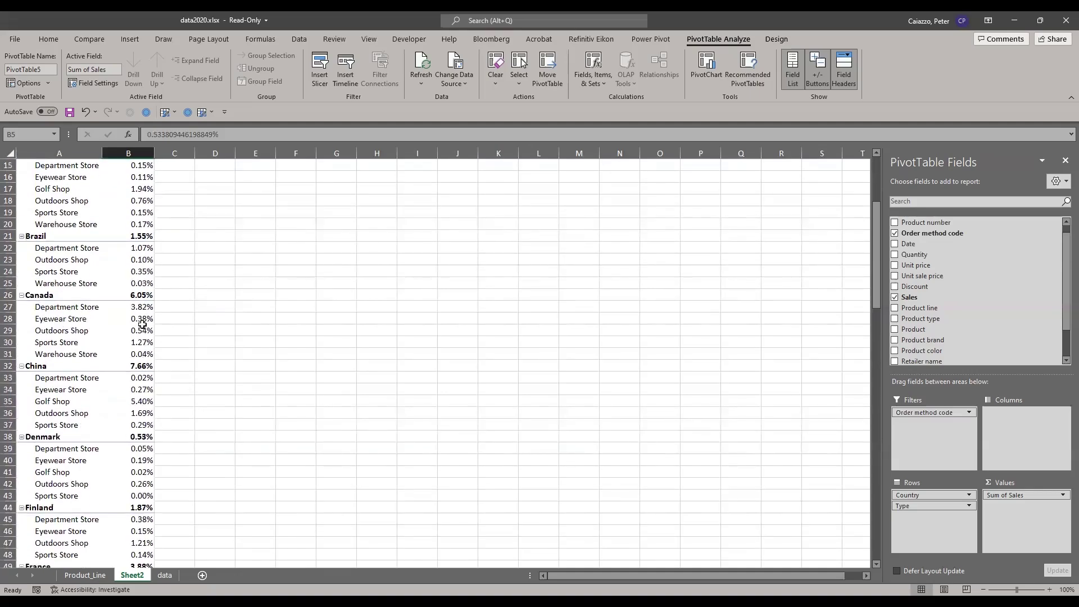
{"action": "left_click", "coordinate": [140, 401]}
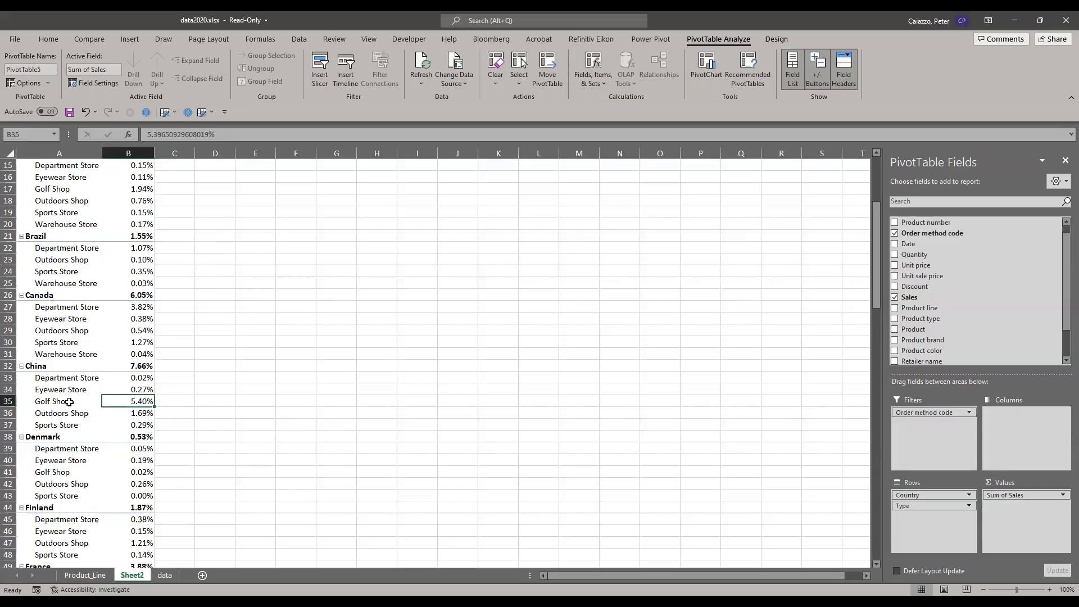
{"action": "scroll", "coordinate": [87, 349], "scroll_direction": "up", "scroll_amount": 5}
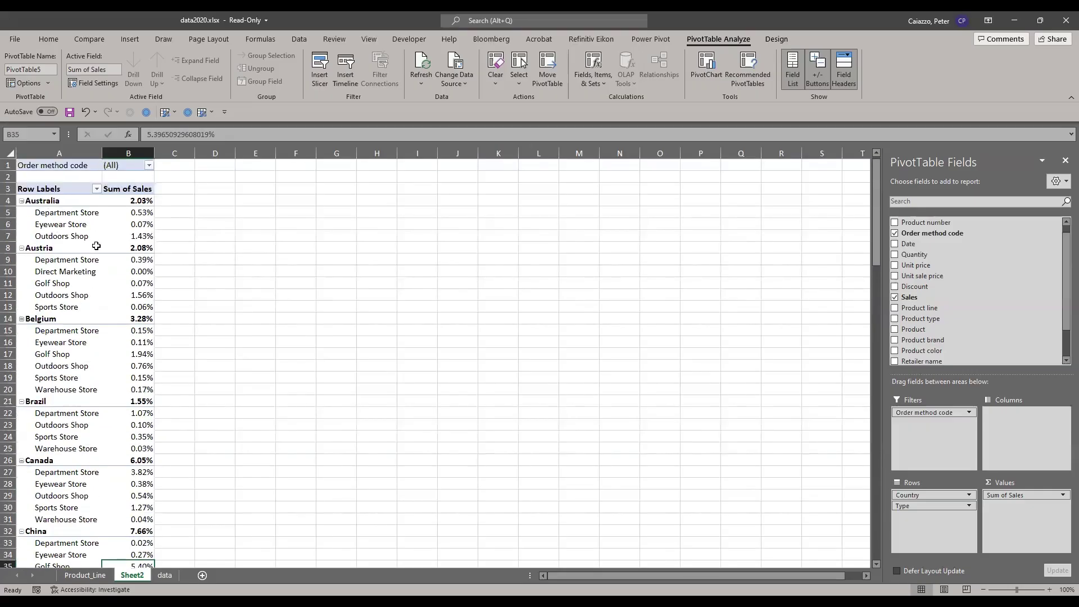
{"action": "left_click", "coordinate": [150, 166]}
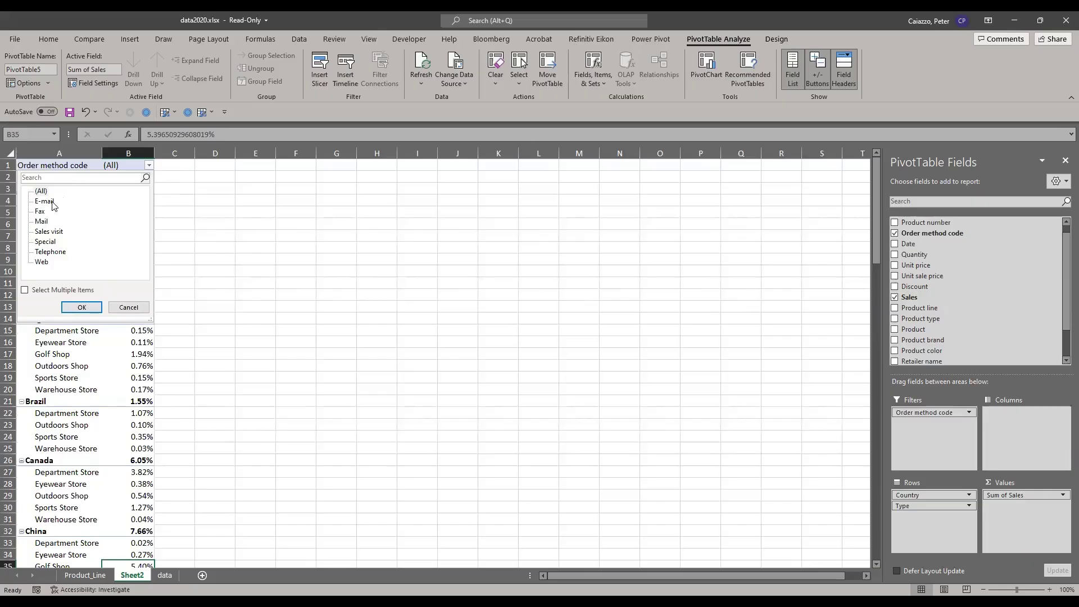
{"action": "left_click", "coordinate": [129, 309]}
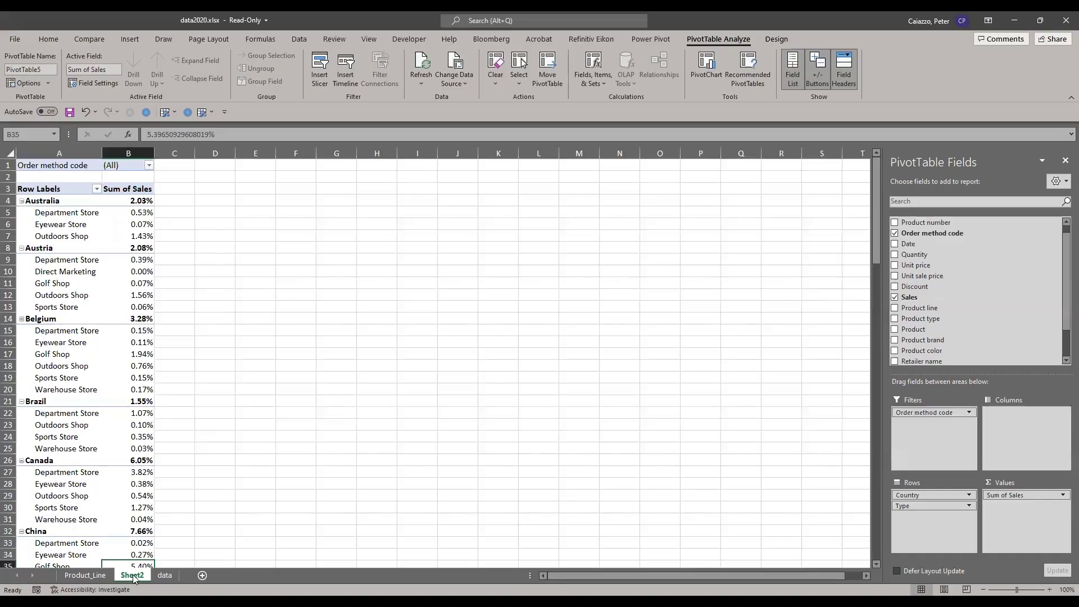
- Rename the new PivotTable worksheet as Country
{"action": "right_click", "coordinate": [133, 576]}
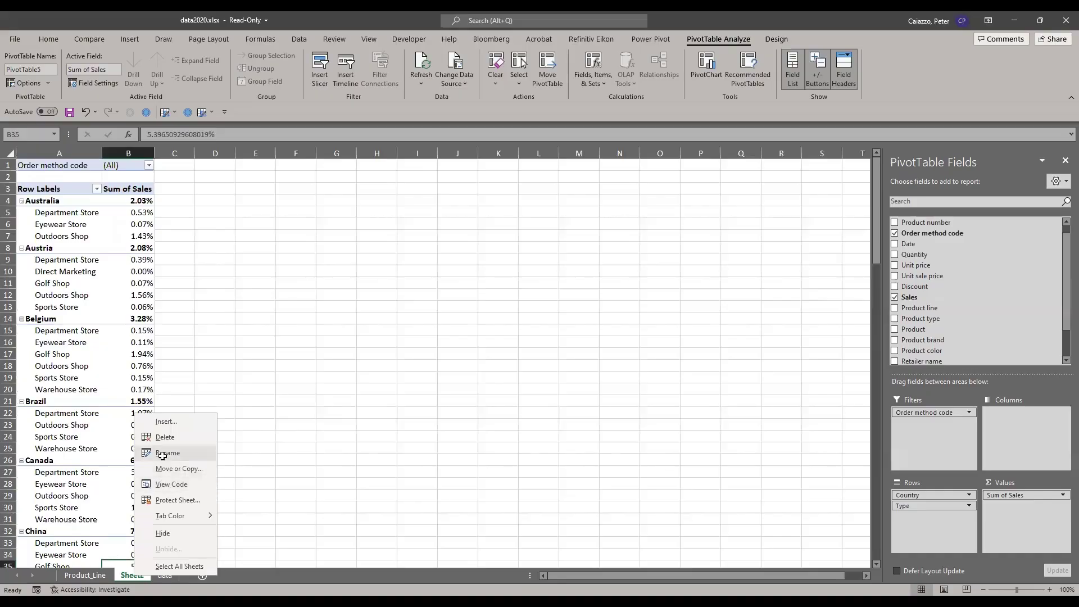
{"action": "left_click", "coordinate": [163, 453]}
{"action": "type", "text": "Country"}
{"action": "key", "text": "Return"}
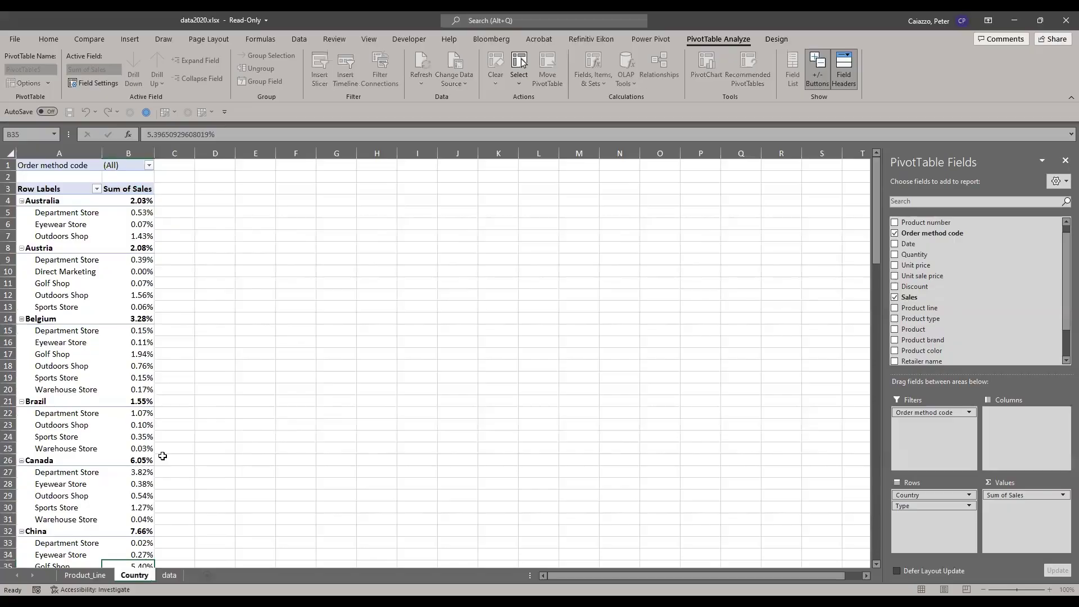